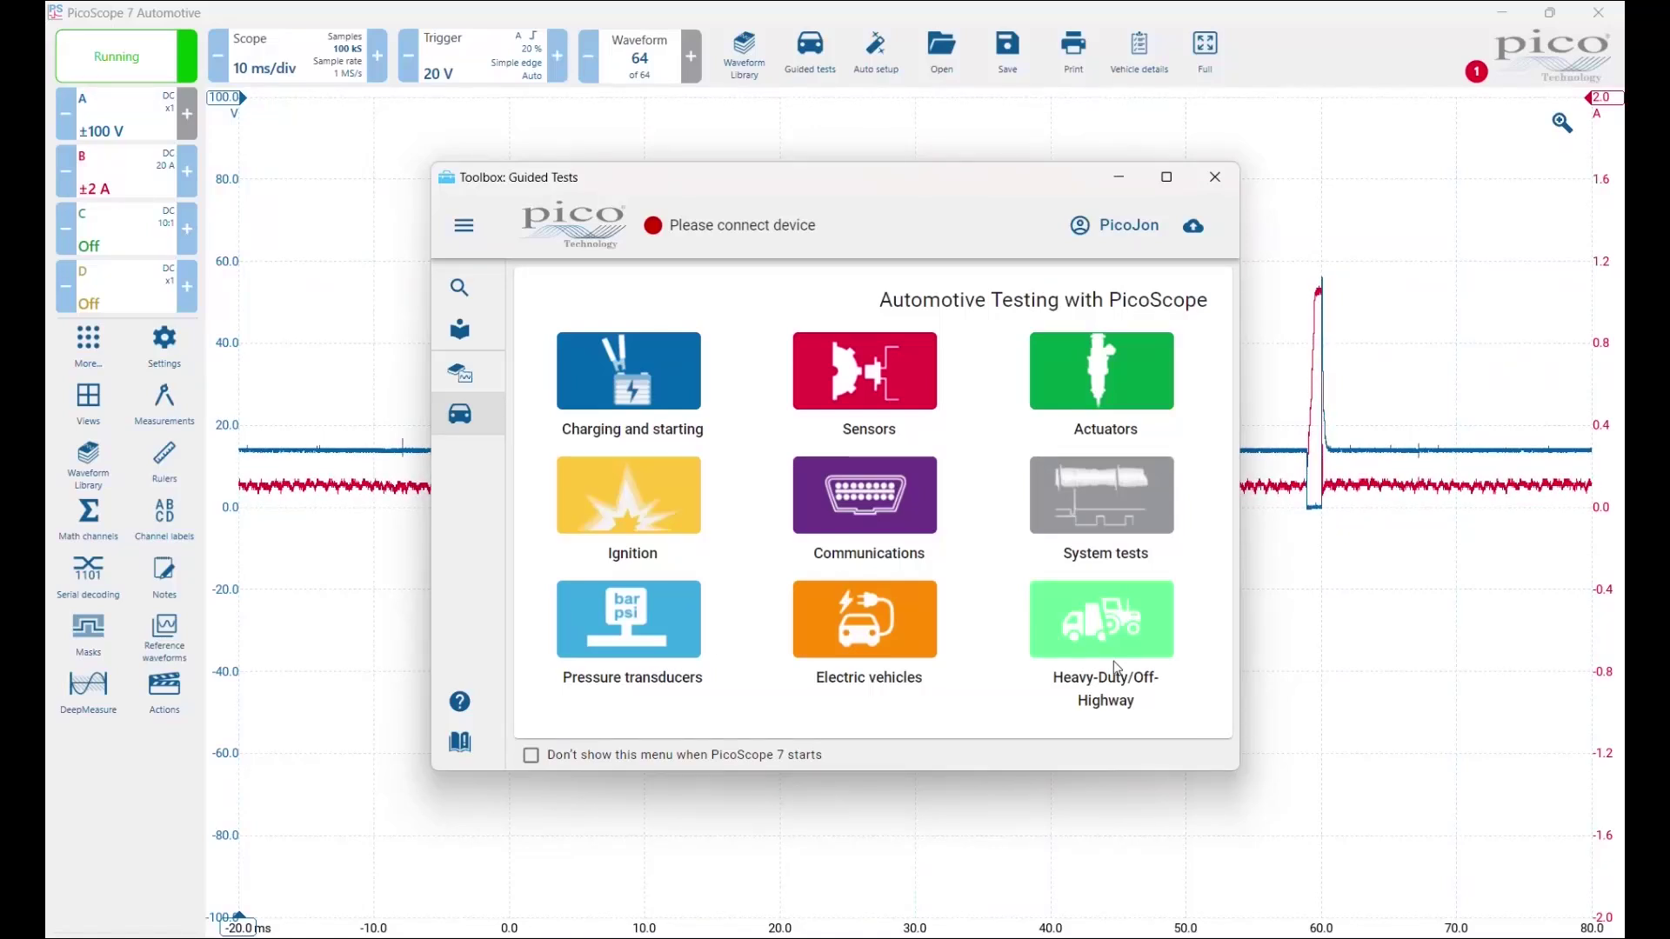
Step: Browse the Sensors category of the guided tests and open the camshaft position tests
click(900, 383)
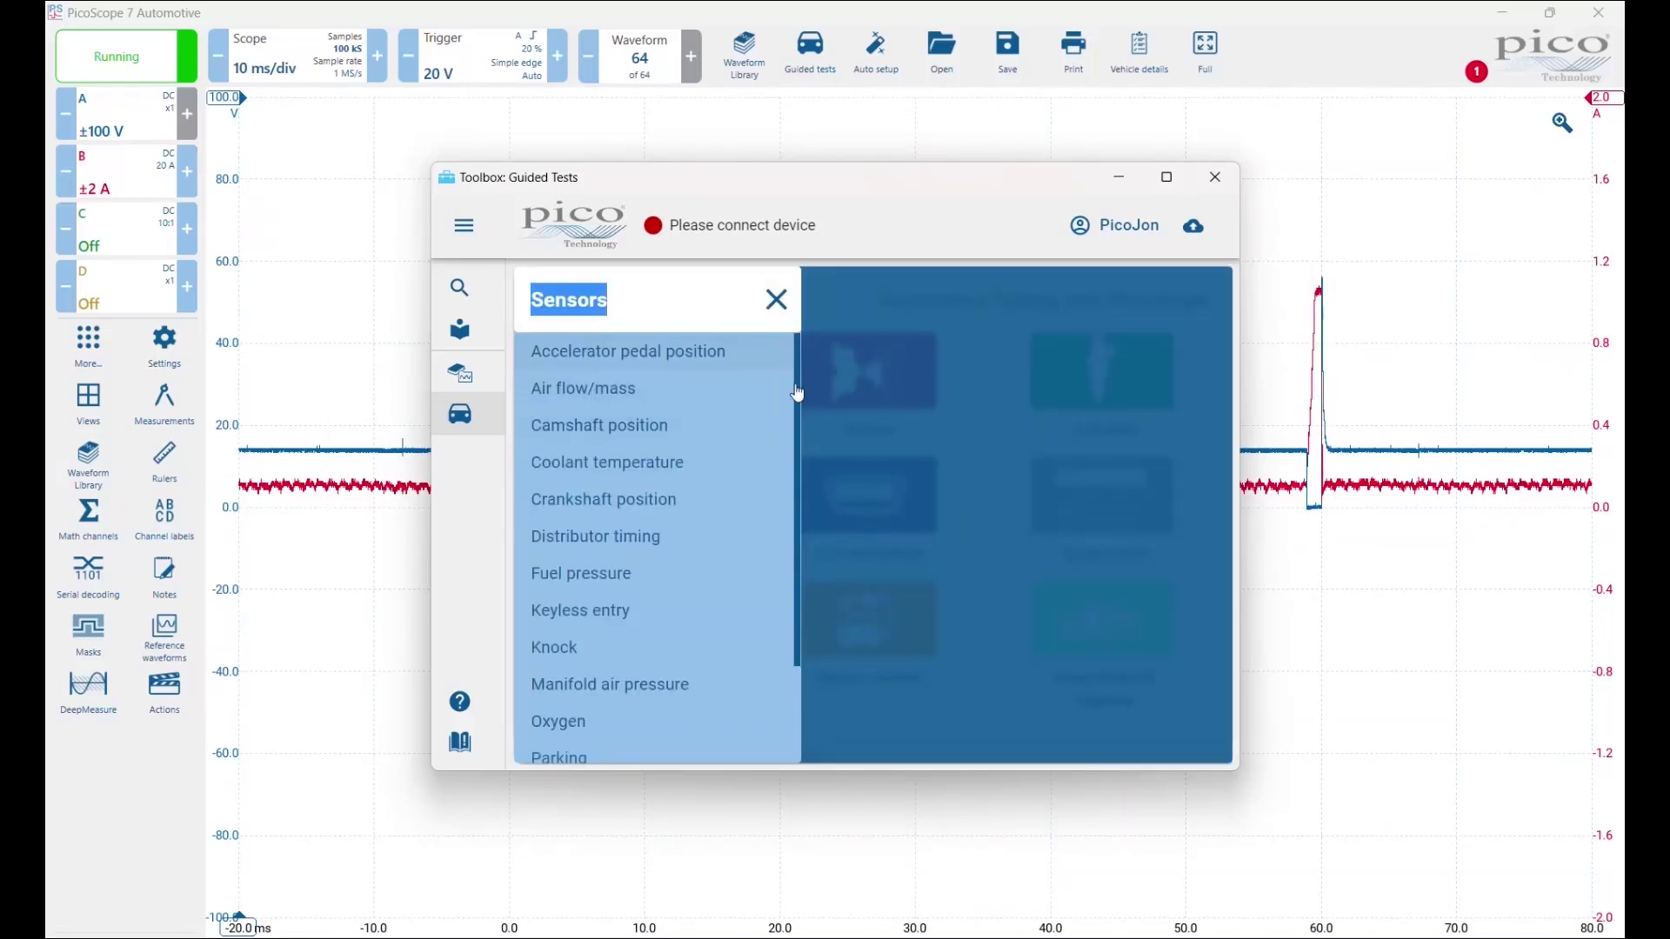
drag(800, 404, 802, 526)
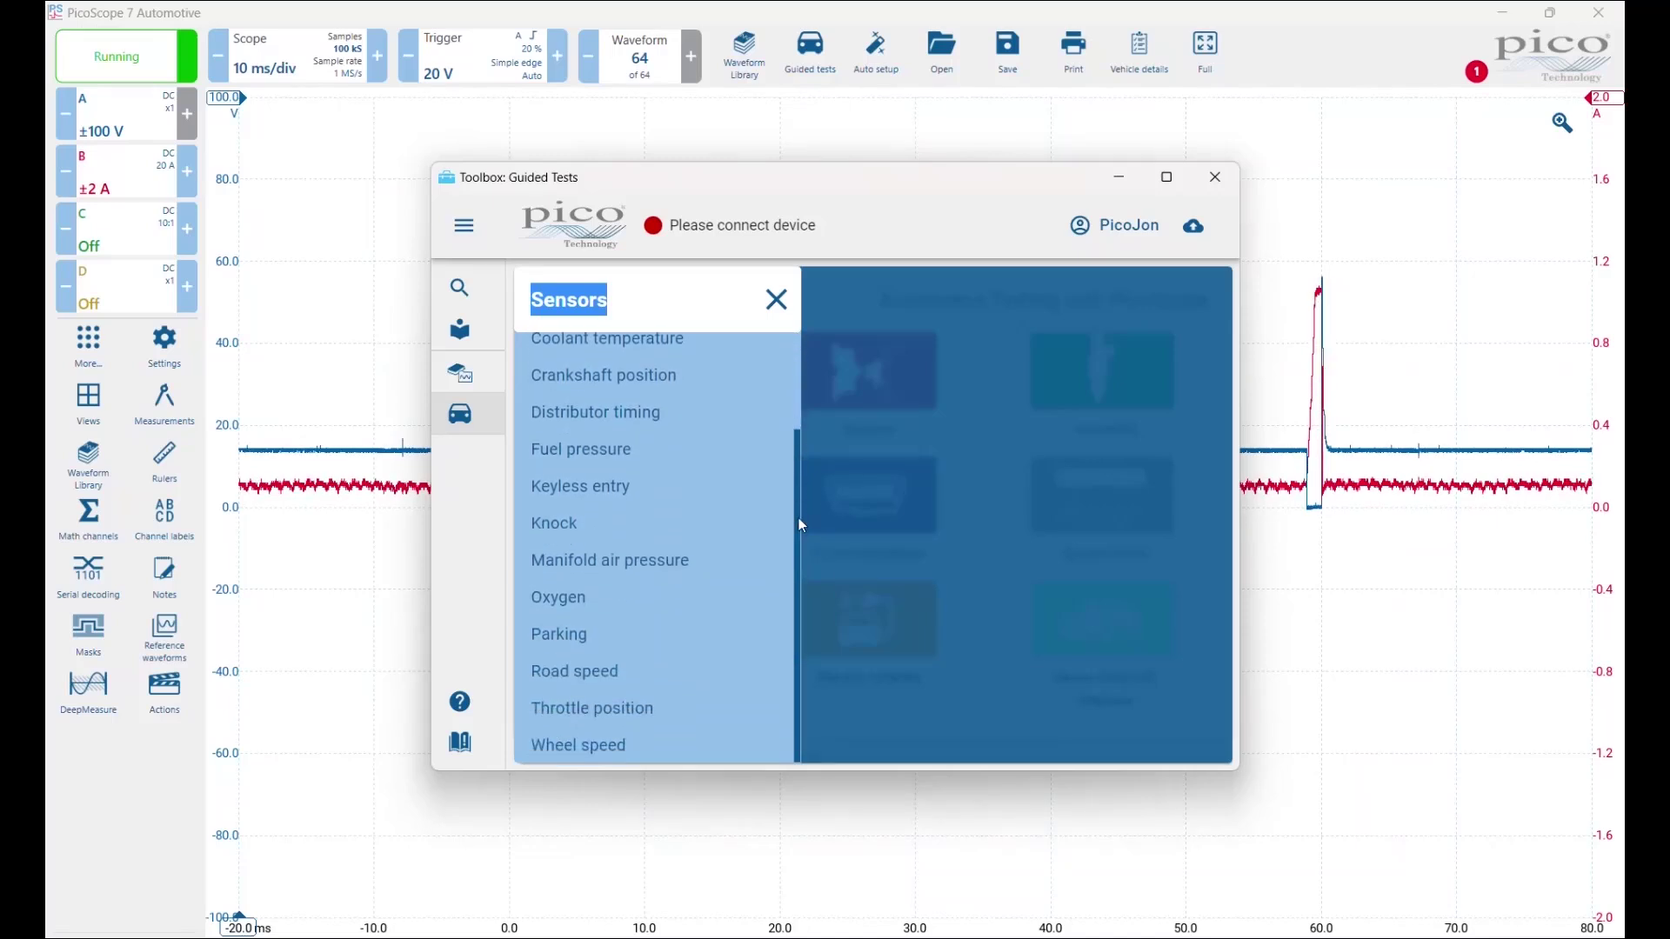
drag(799, 518, 796, 415)
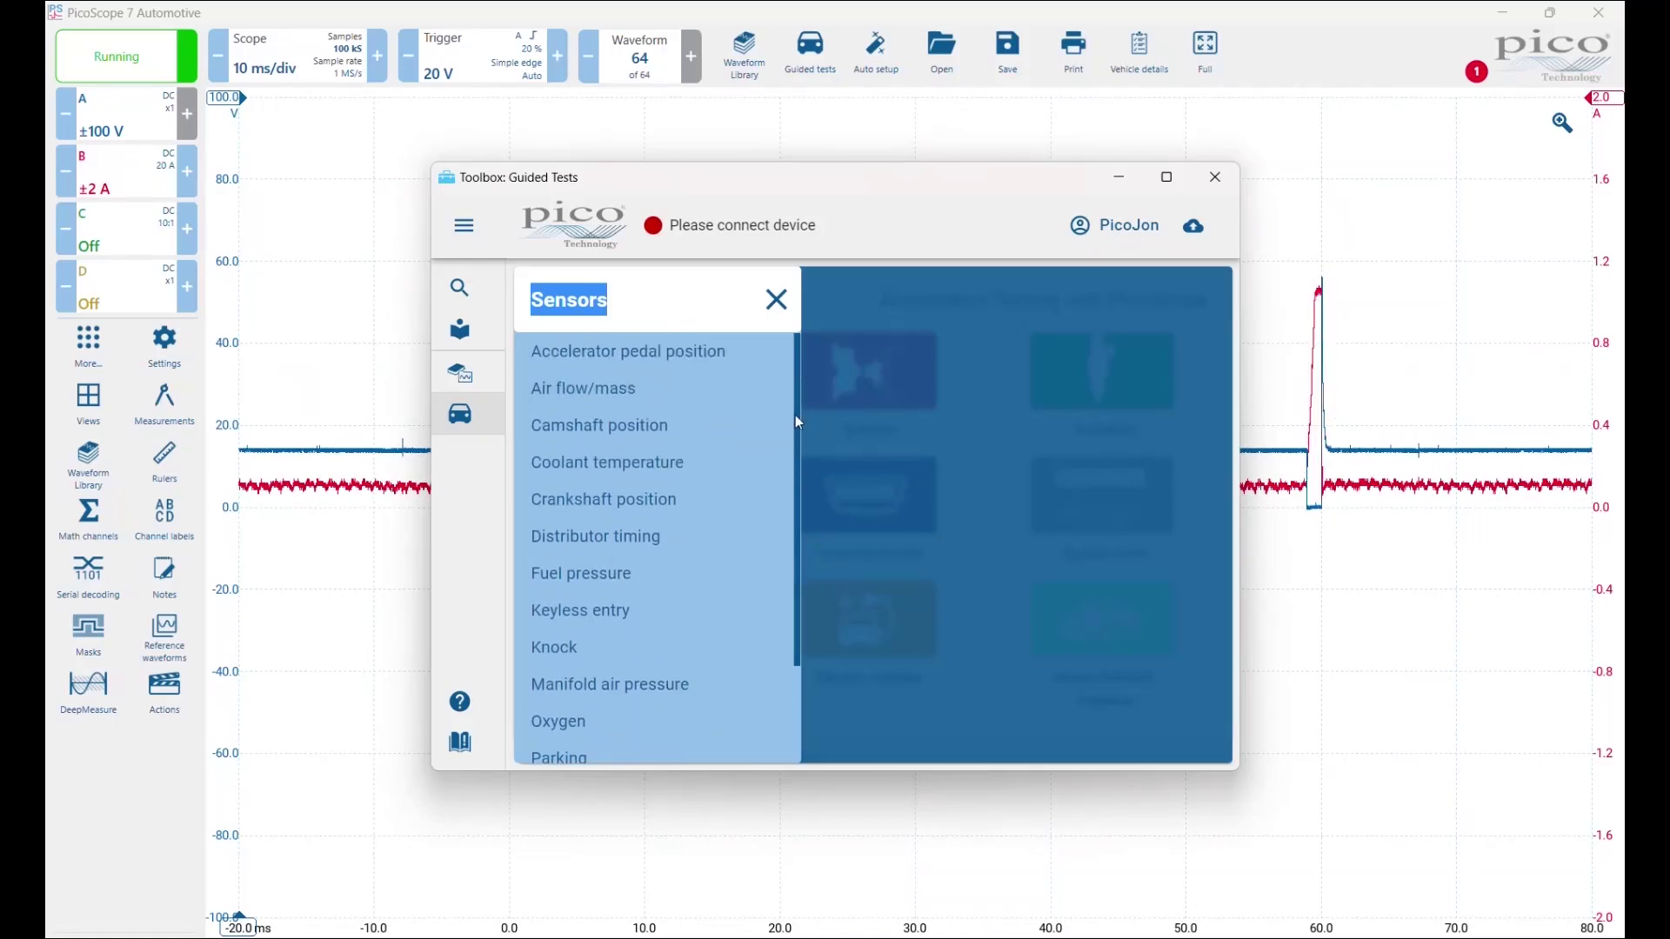
click(617, 421)
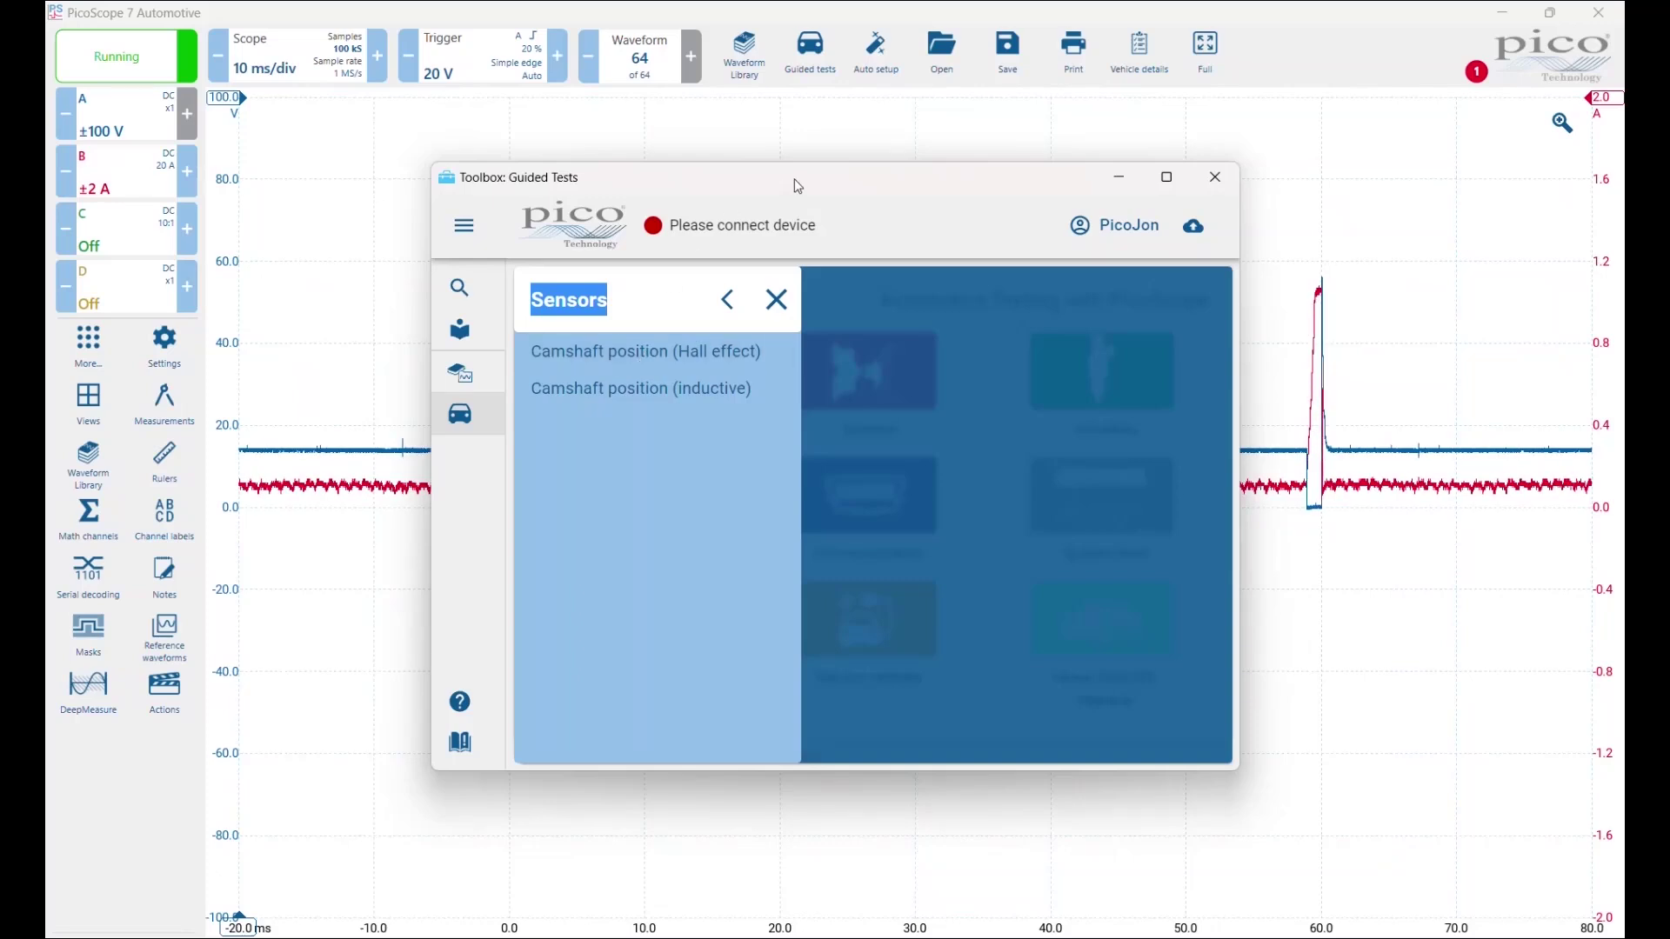
Step: Enlarge the guided tests window and load the guide and settings file for the Hall effect camshaft position sensor
drag(794, 185, 786, 139)
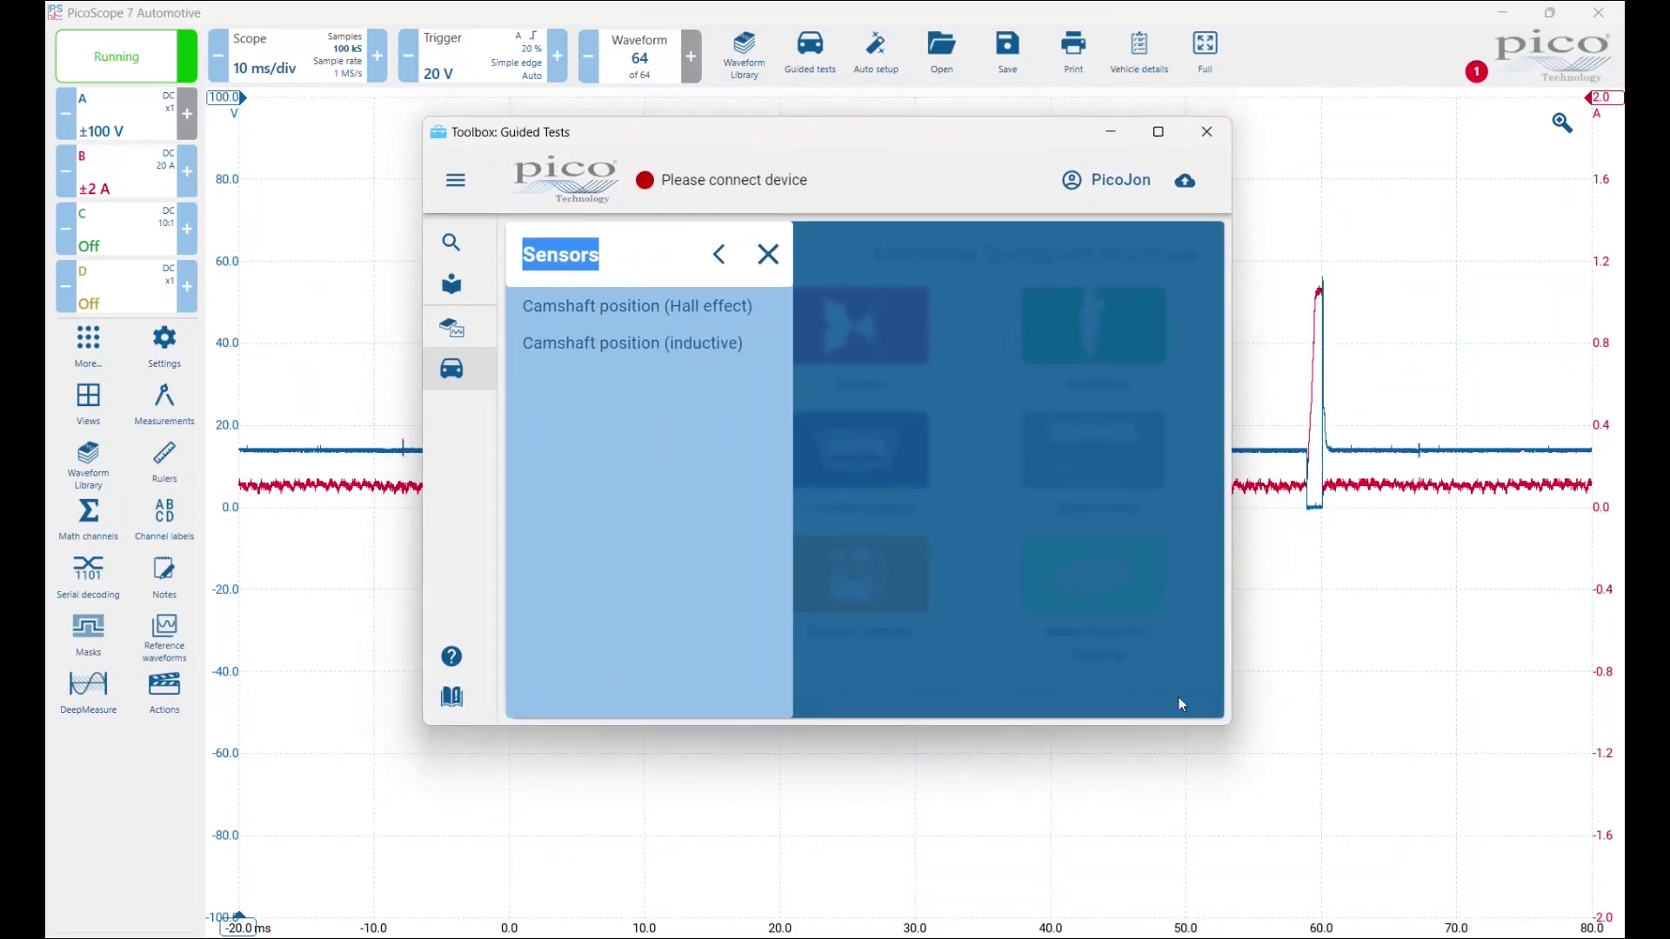
drag(1226, 728, 1272, 815)
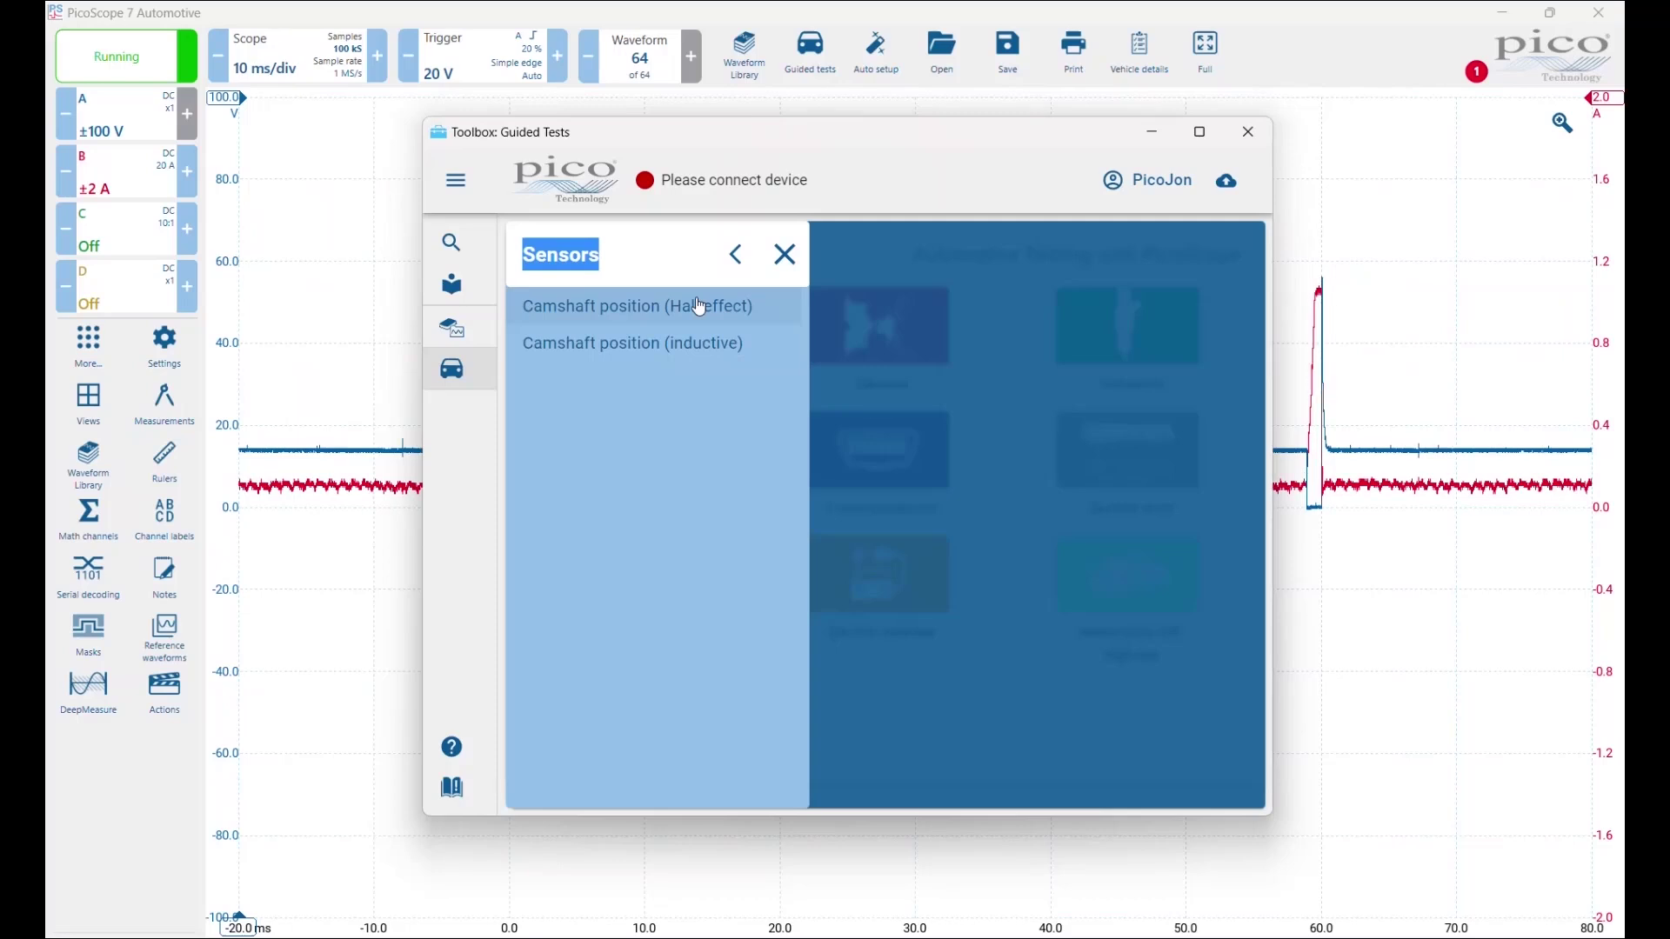
click(701, 306)
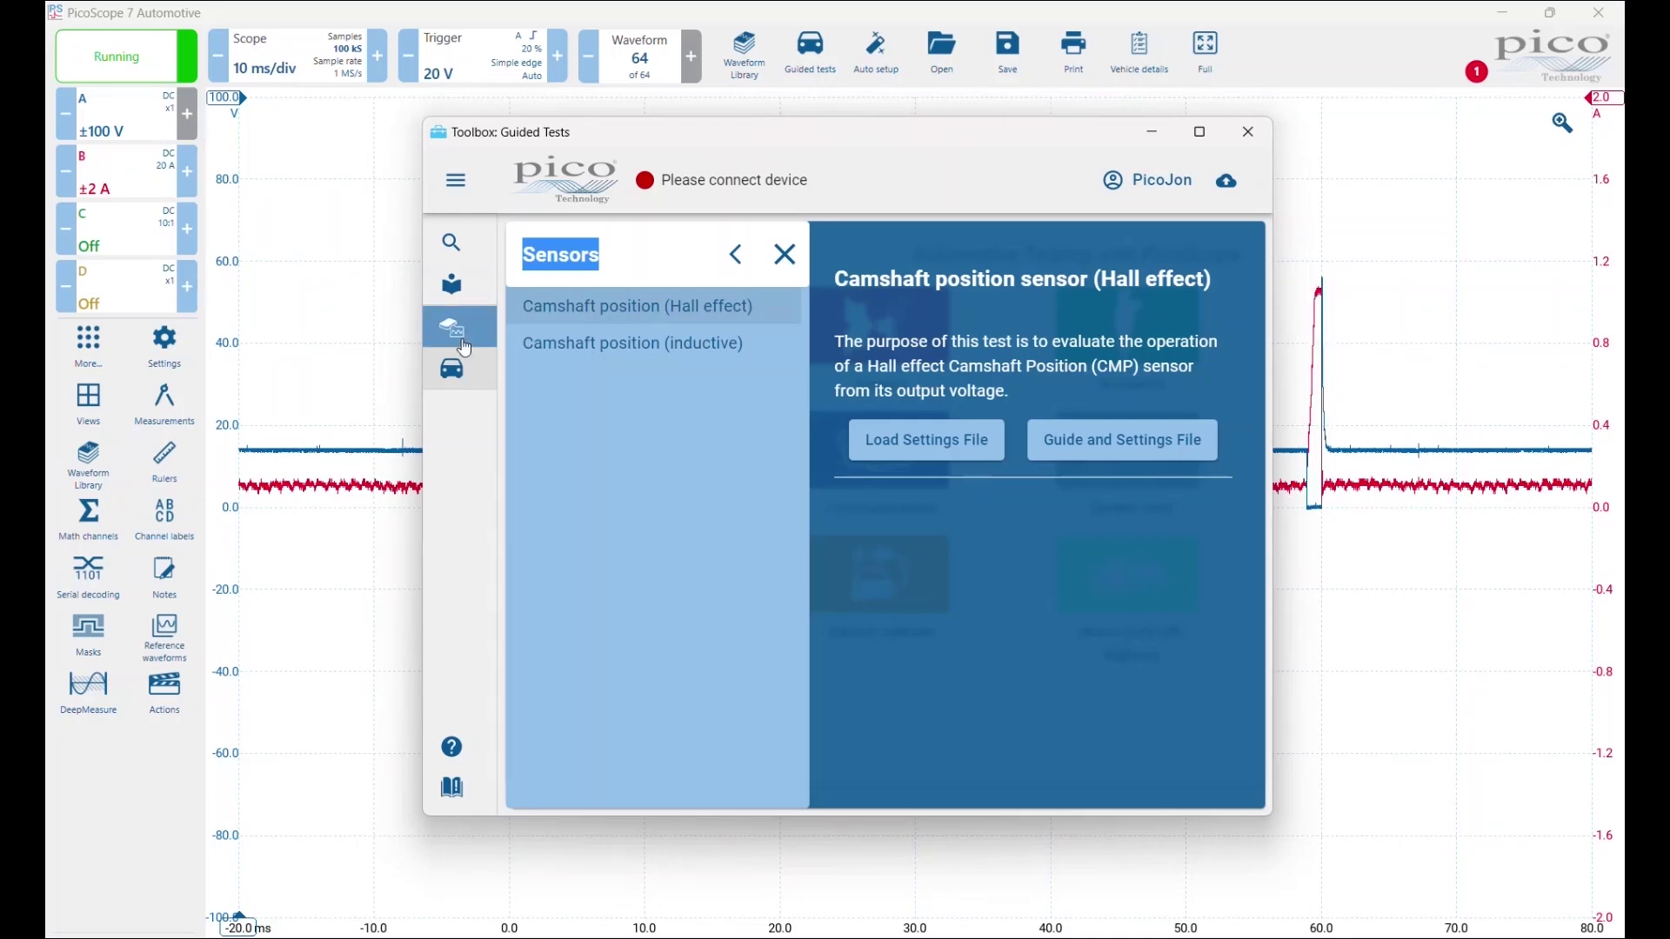
click(1090, 452)
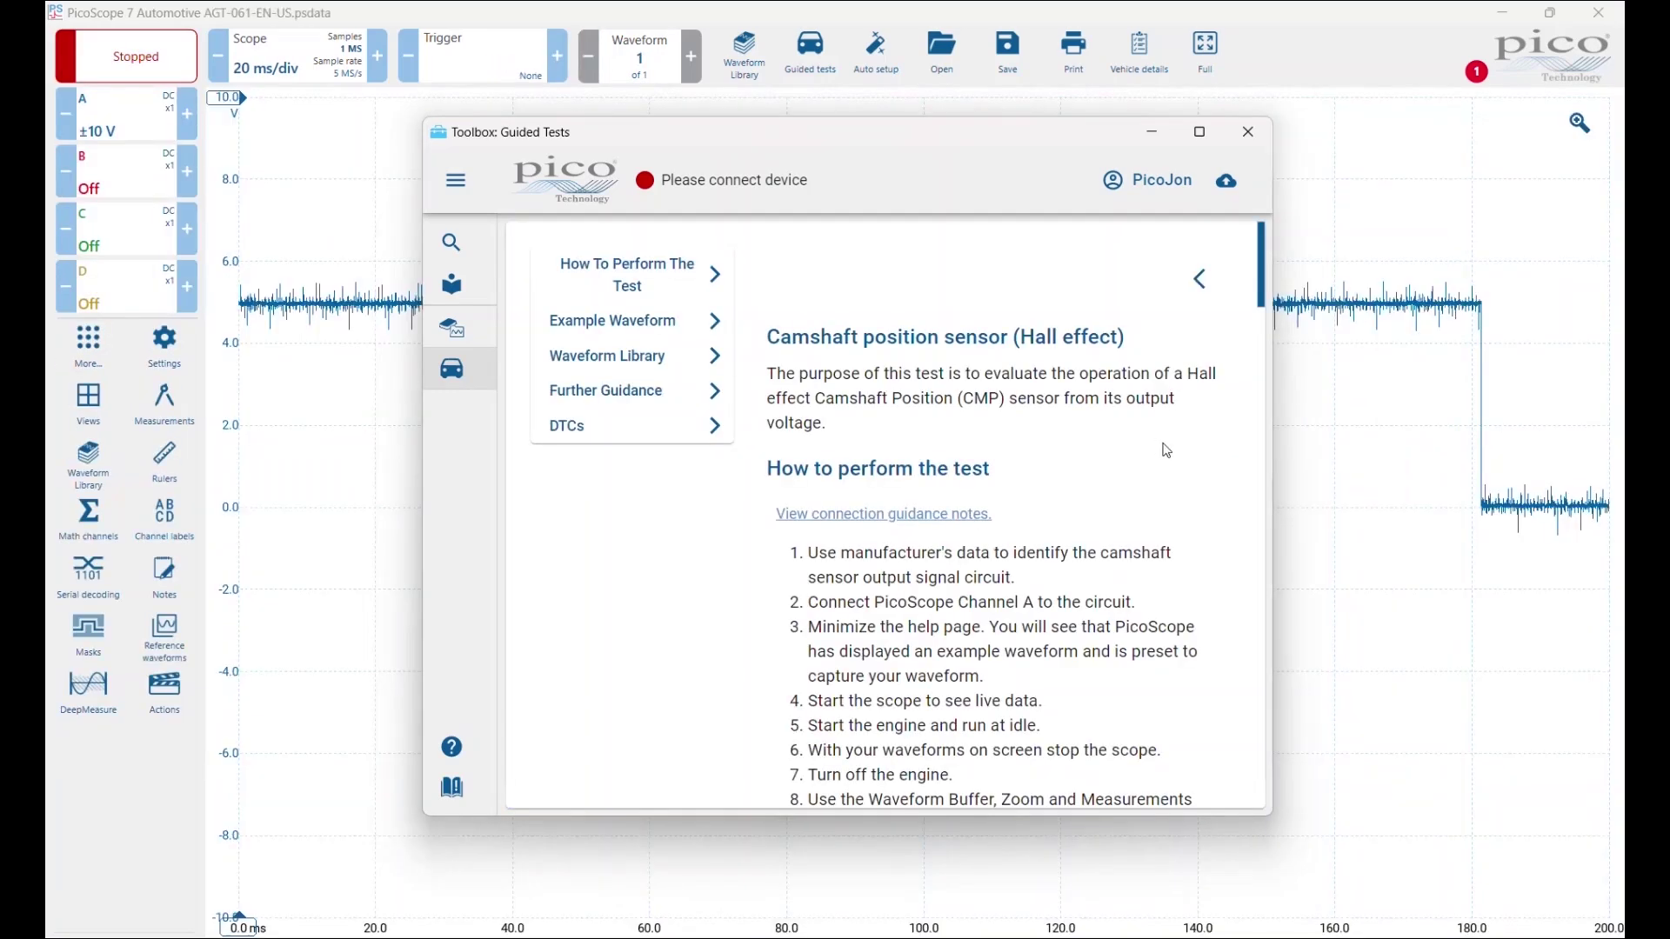
Step: Enlarge the guide window and review the camshaft sensor test instructions, connection diagram and example waveform
drag(1281, 484, 1484, 453)
drag(1226, 141, 1209, 55)
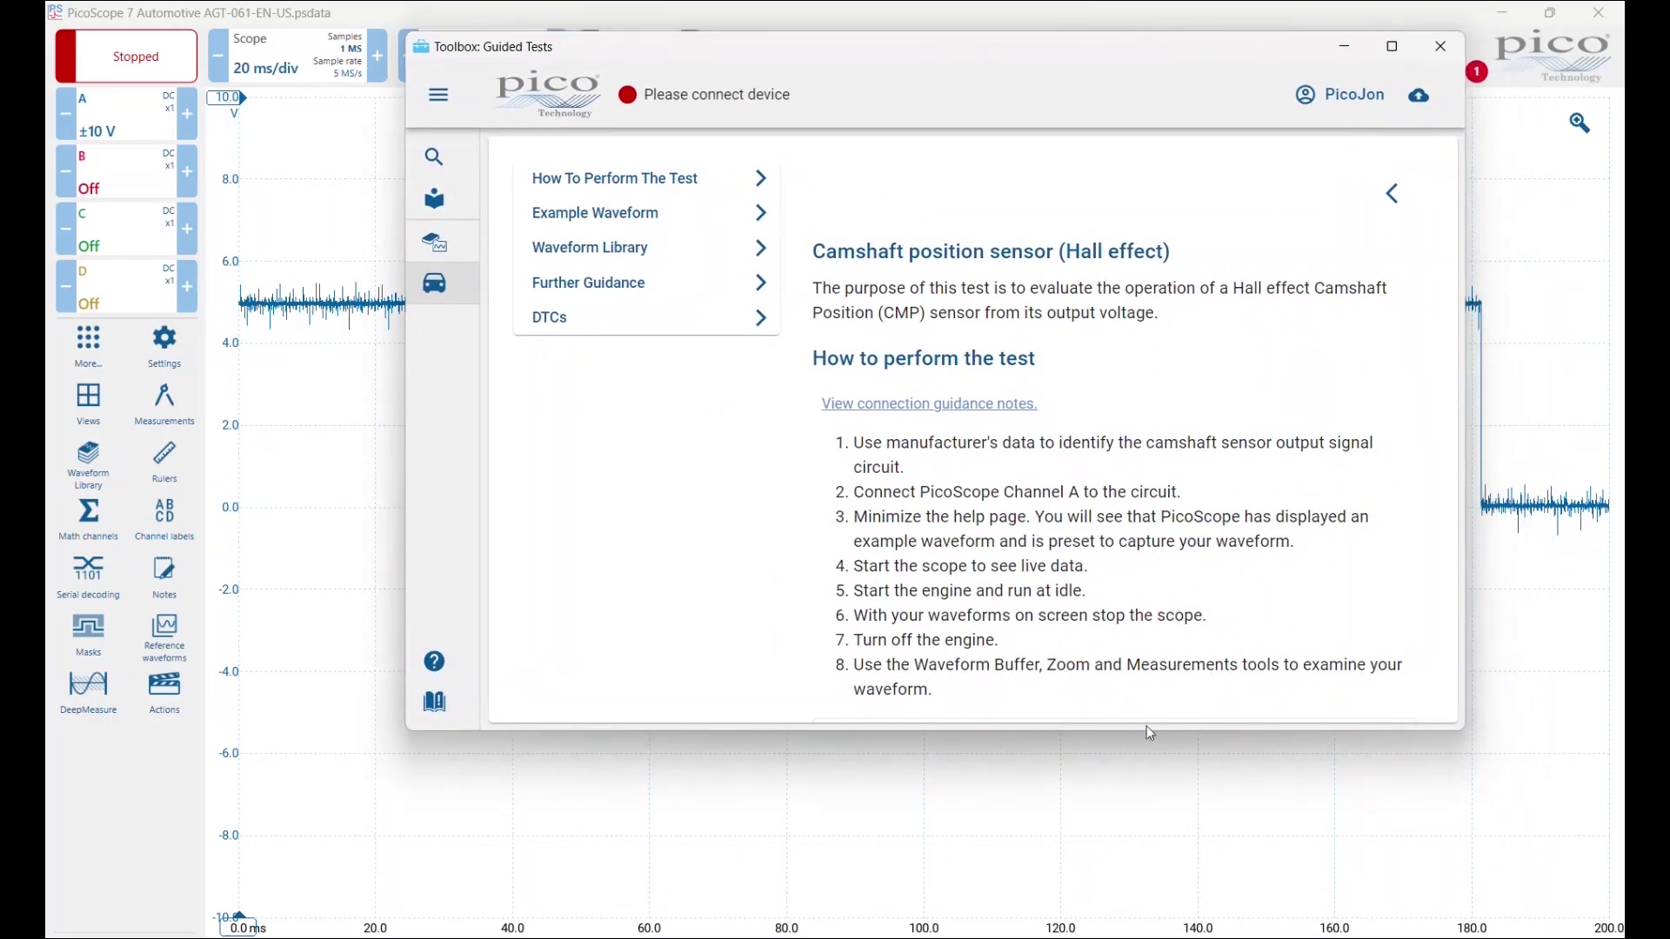
drag(1145, 749, 1141, 909)
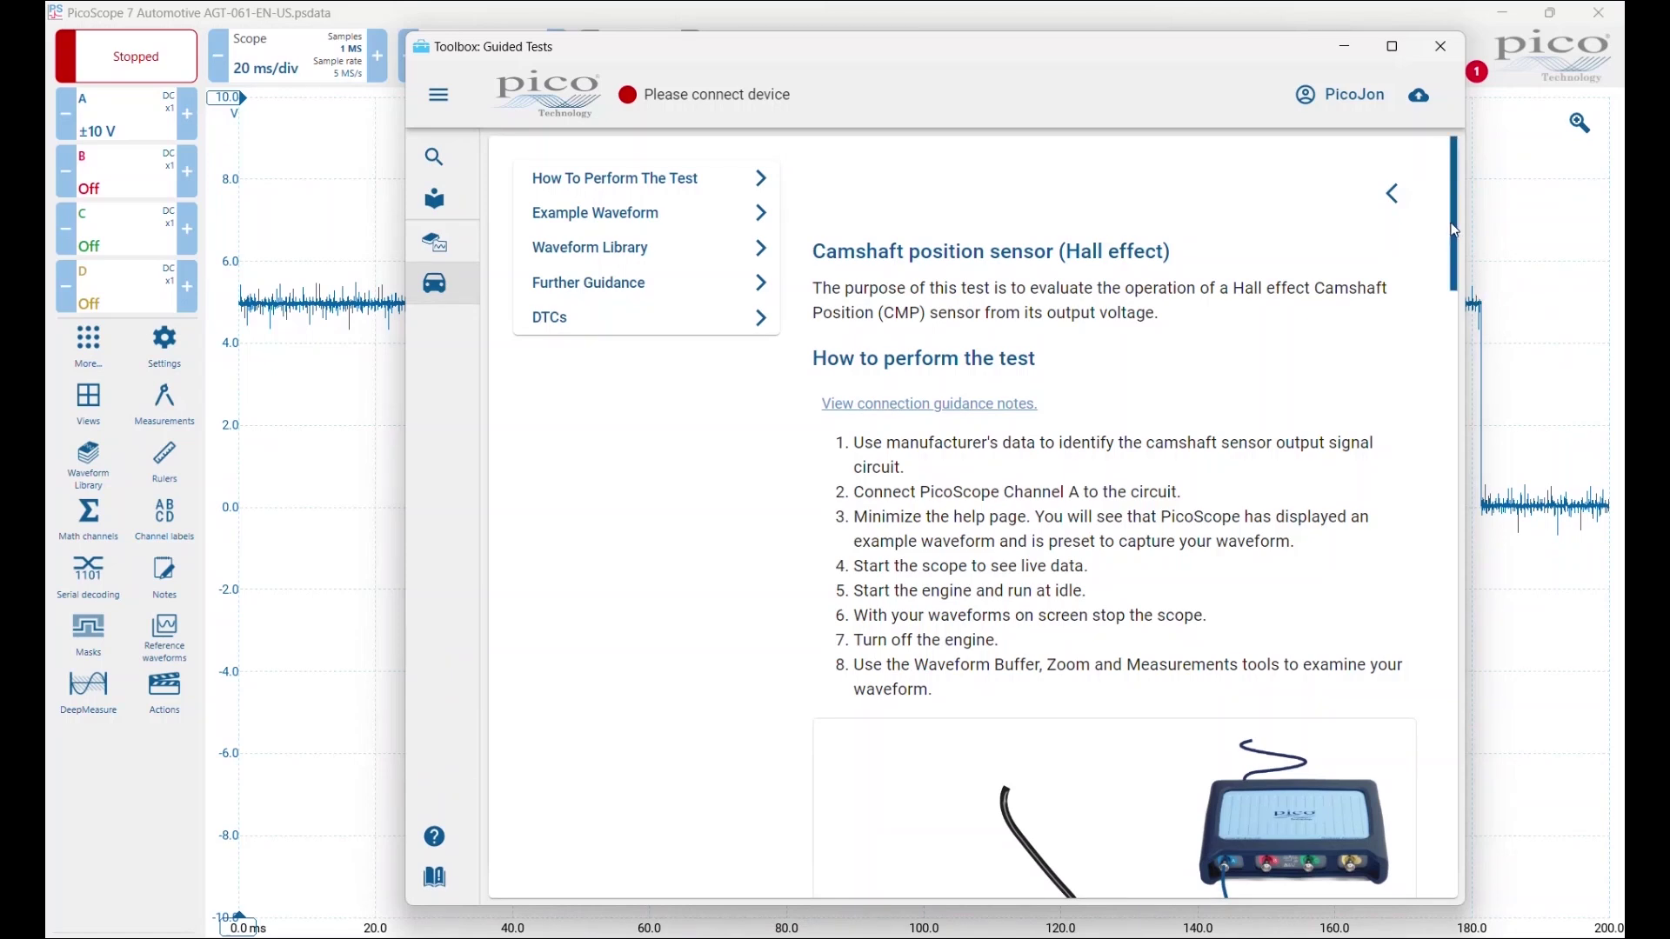
drag(1459, 226, 1468, 344)
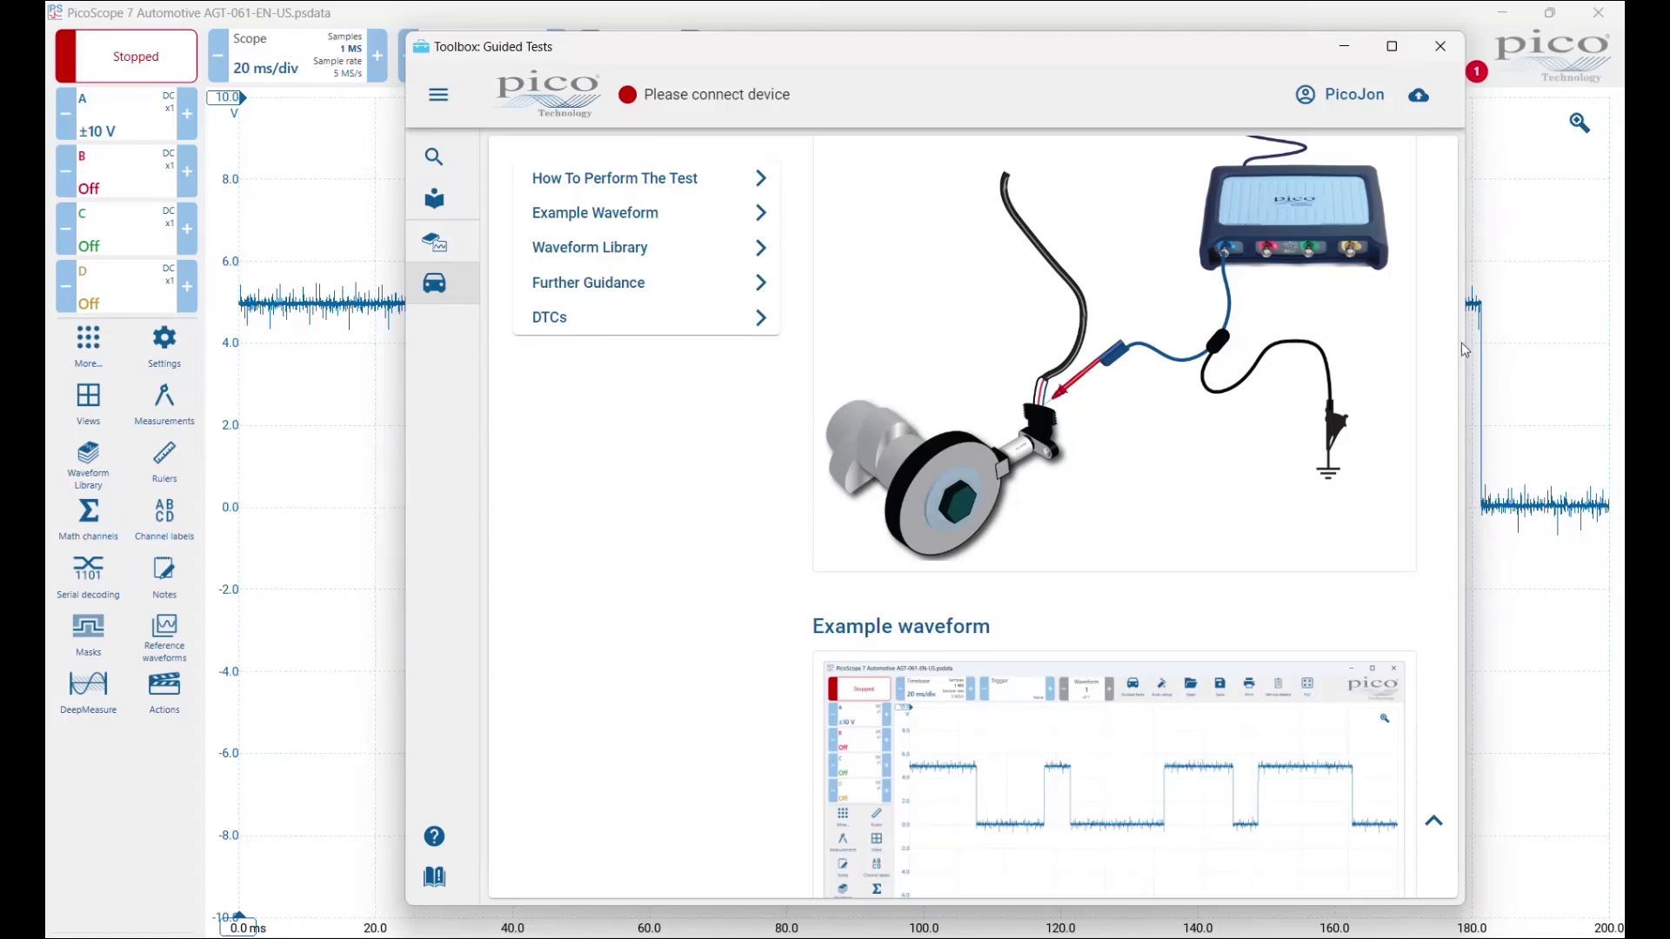
mouse_move(1461, 294)
drag(1459, 294, 1458, 237)
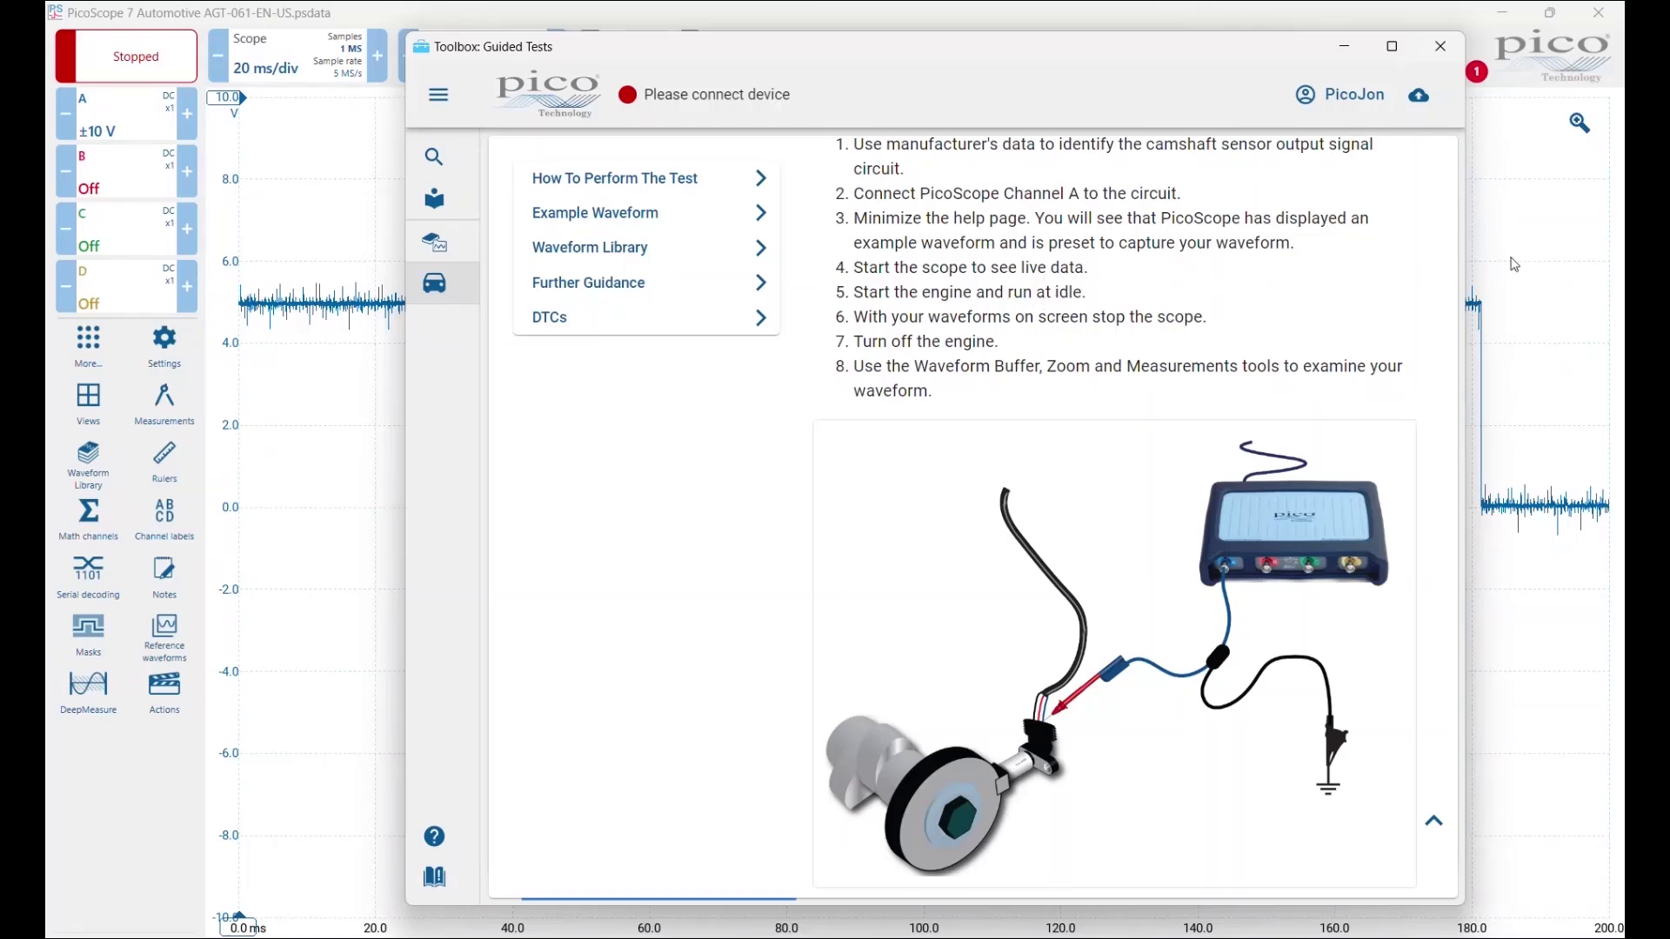
drag(1458, 289, 1460, 414)
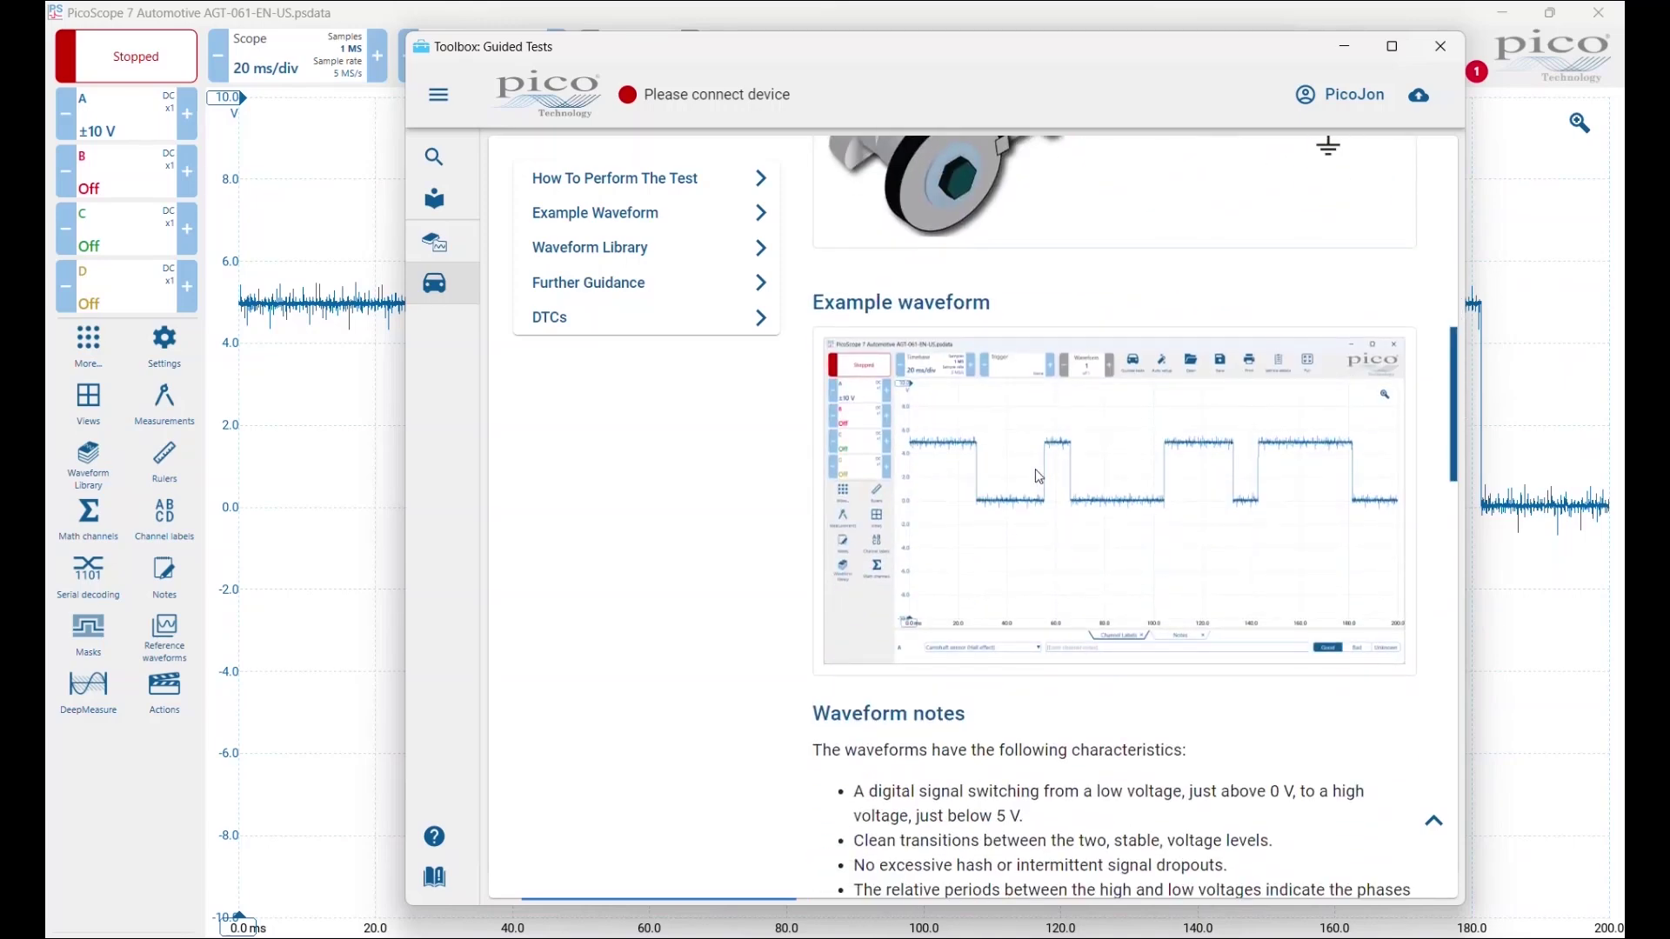
Step: Read the guide's example waveform, waveform notes, further guidance and diagnostic trouble codes, then return to its beginning
mouse_move(1093, 53)
mouse_down()
mouse_move(972, 666)
mouse_move(1029, 600)
mouse_move(1092, 586)
mouse_move(1061, 602)
mouse_move(1052, 395)
mouse_move(1092, 329)
mouse_move(1021, 123)
mouse_move(1061, 94)
mouse_move(1034, 91)
mouse_up()
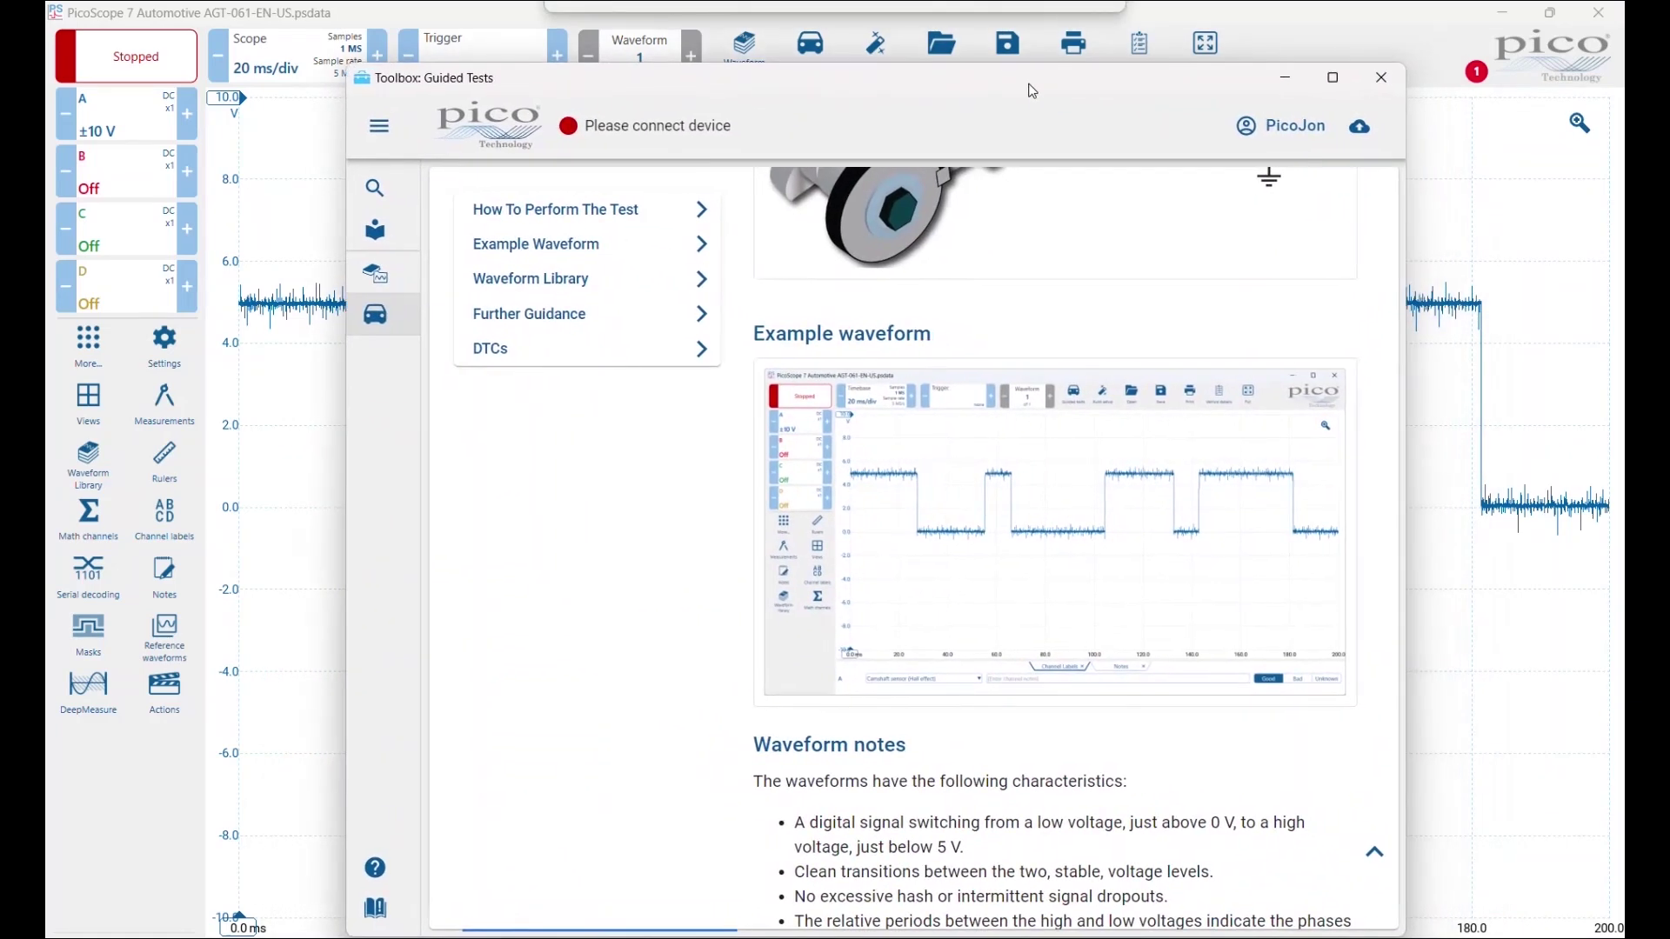
mouse_move(1396, 397)
mouse_down()
mouse_move(1398, 468)
mouse_move(1401, 423)
mouse_up()
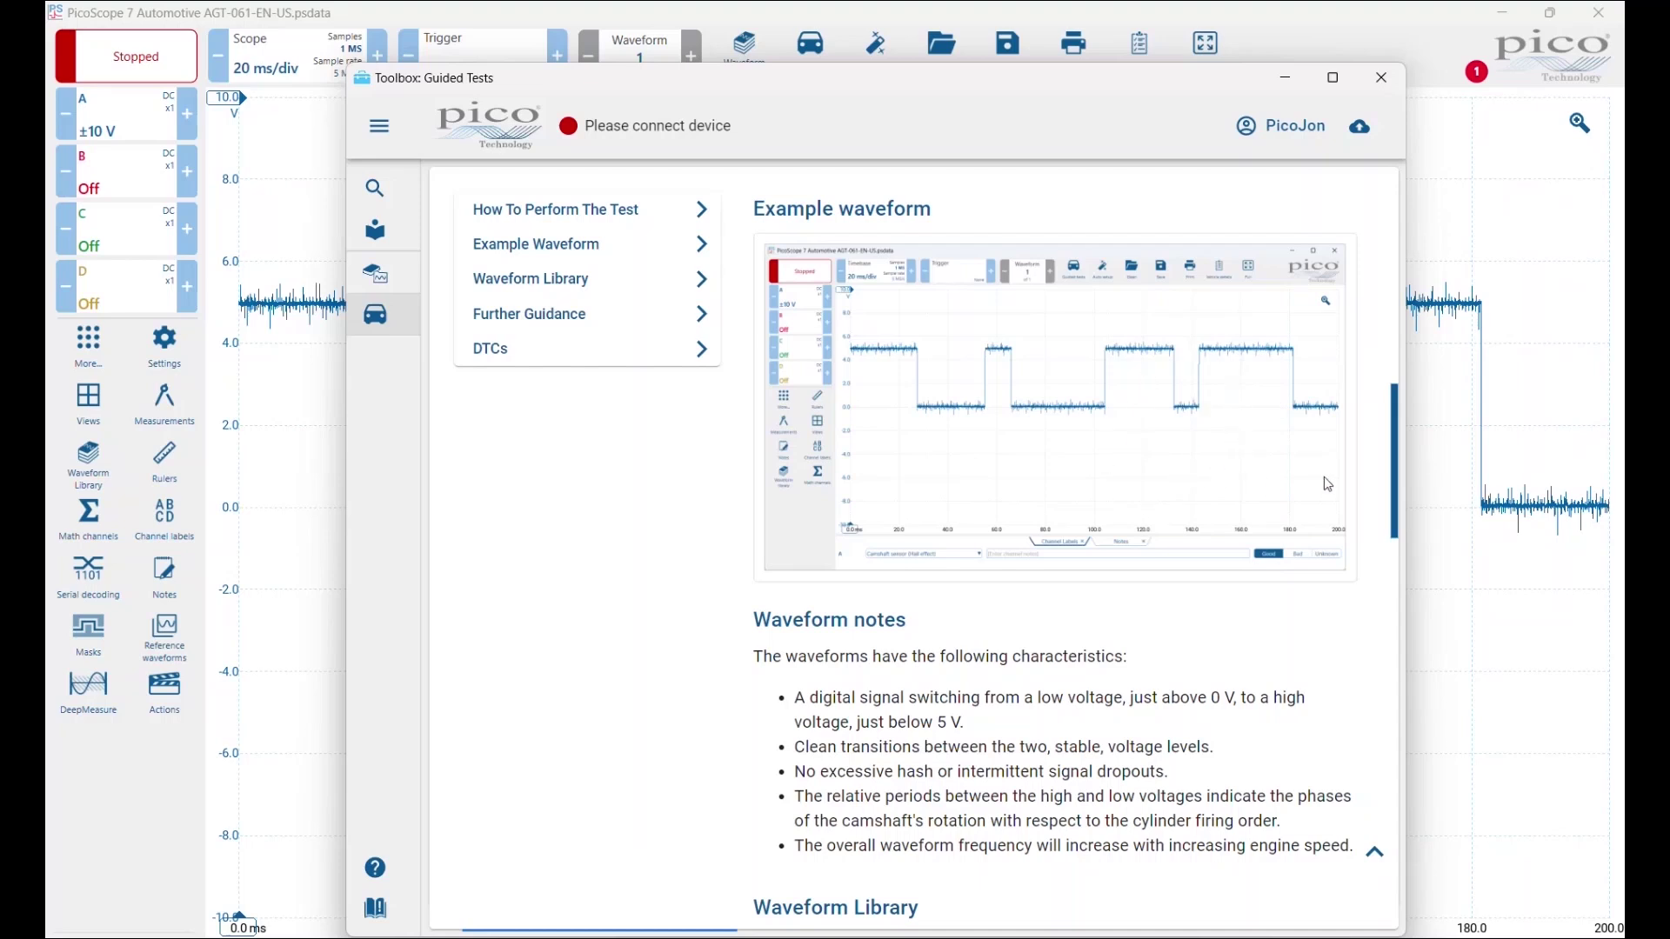
drag(1401, 496, 1404, 527)
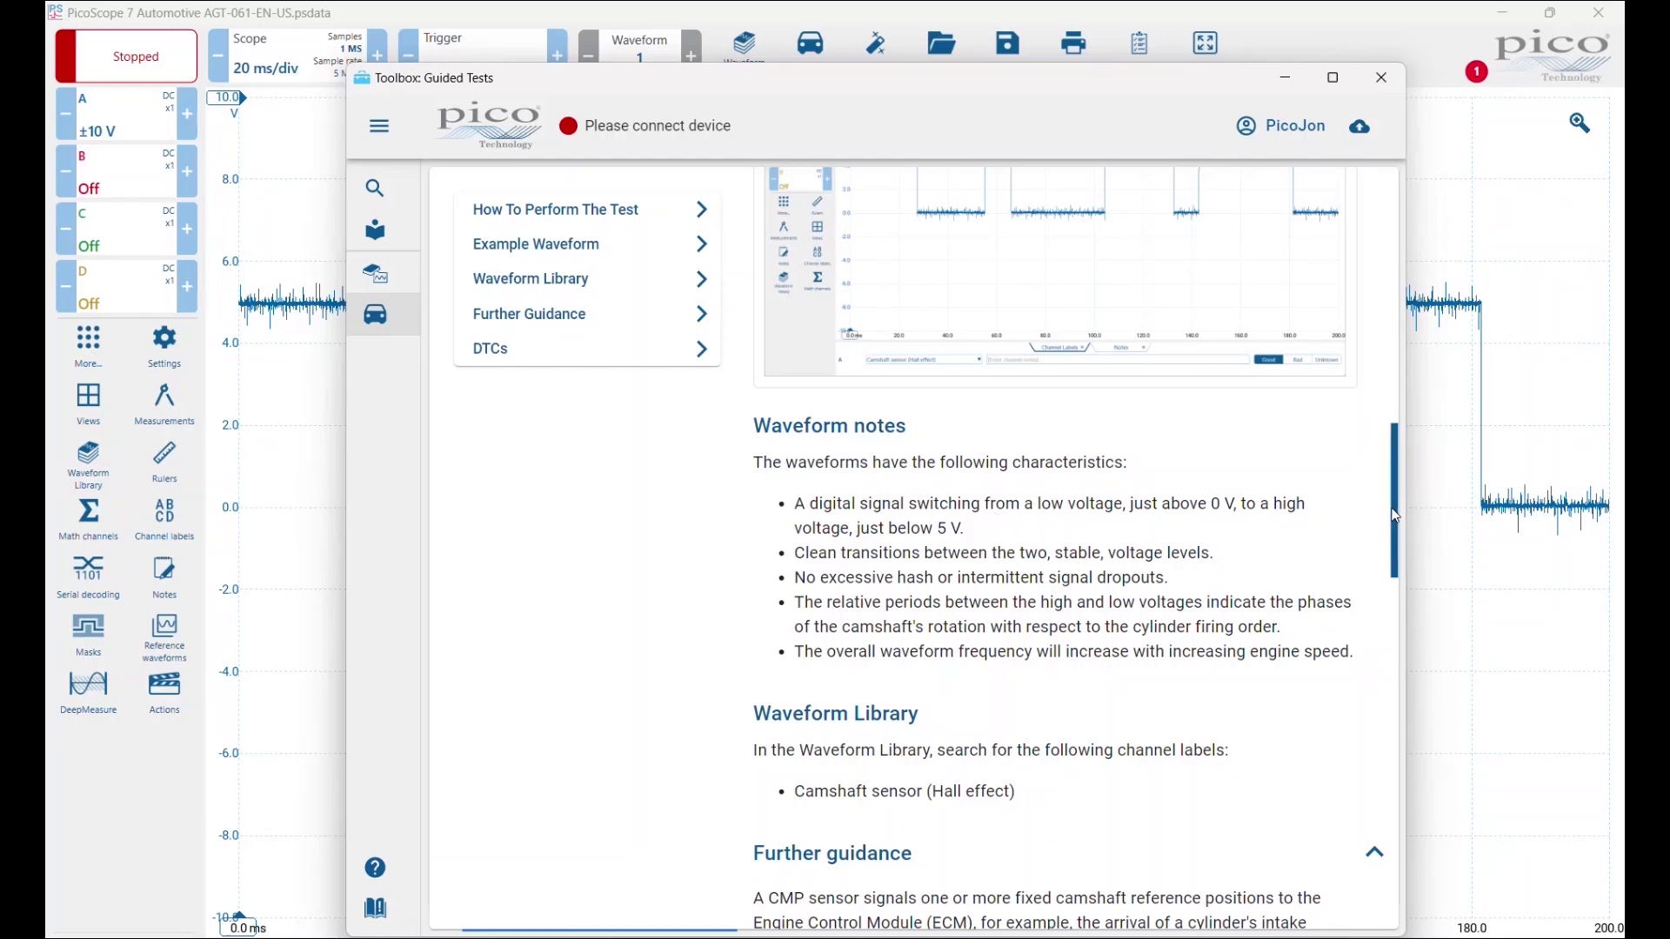
drag(1396, 515, 1395, 518)
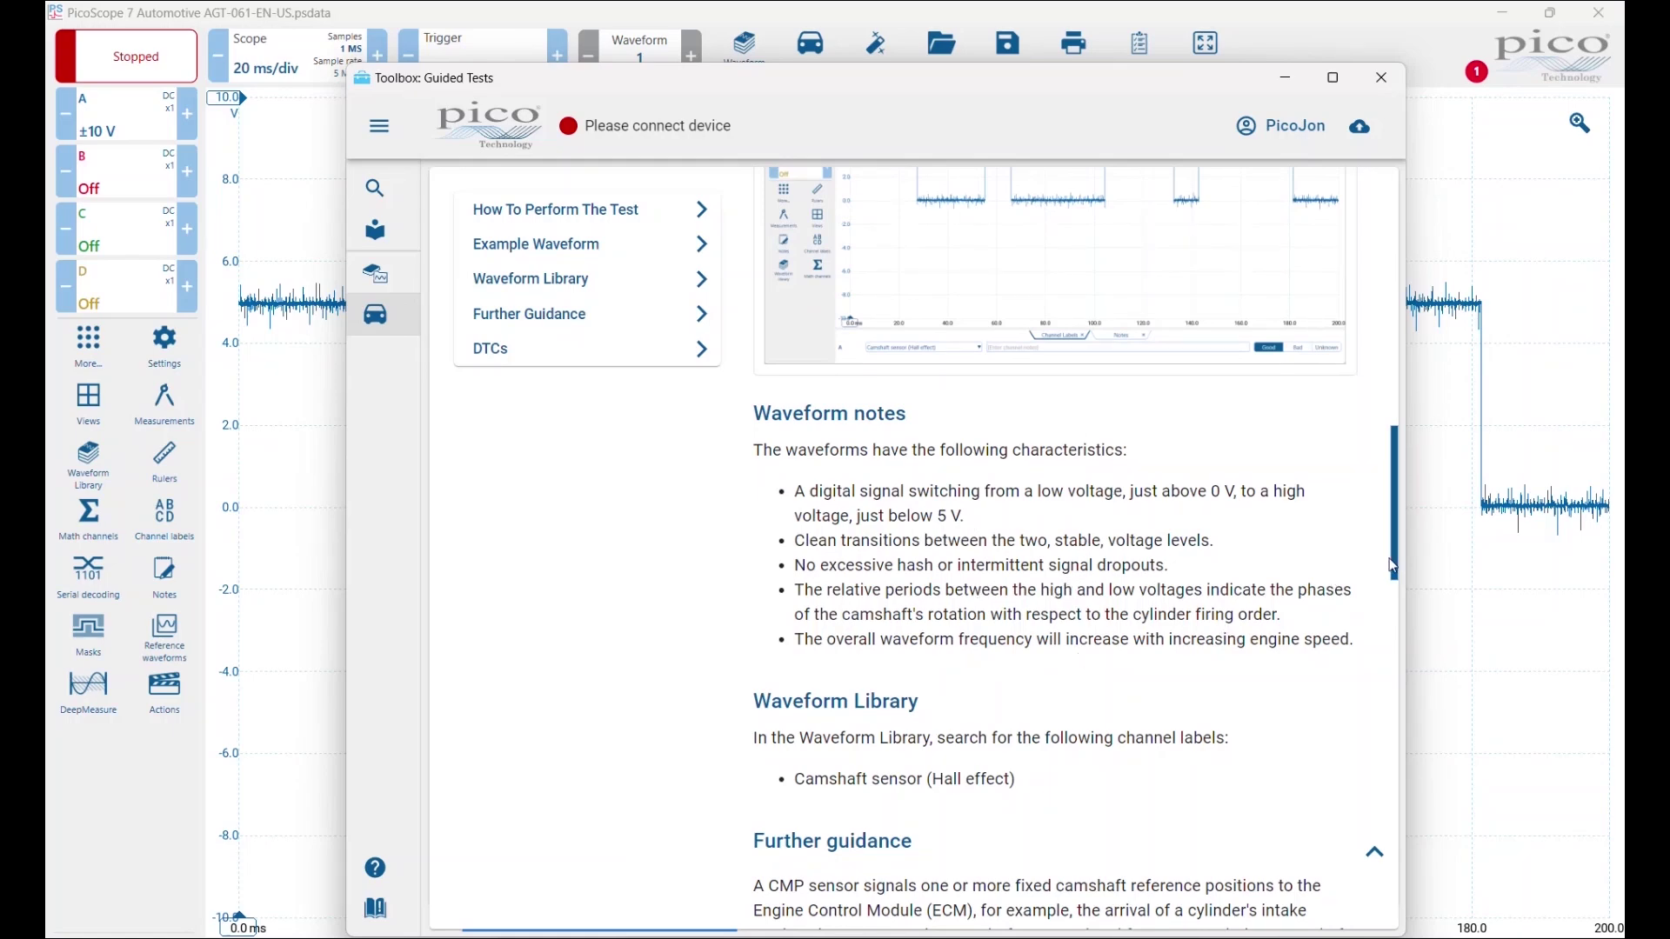
drag(1396, 553, 1400, 618)
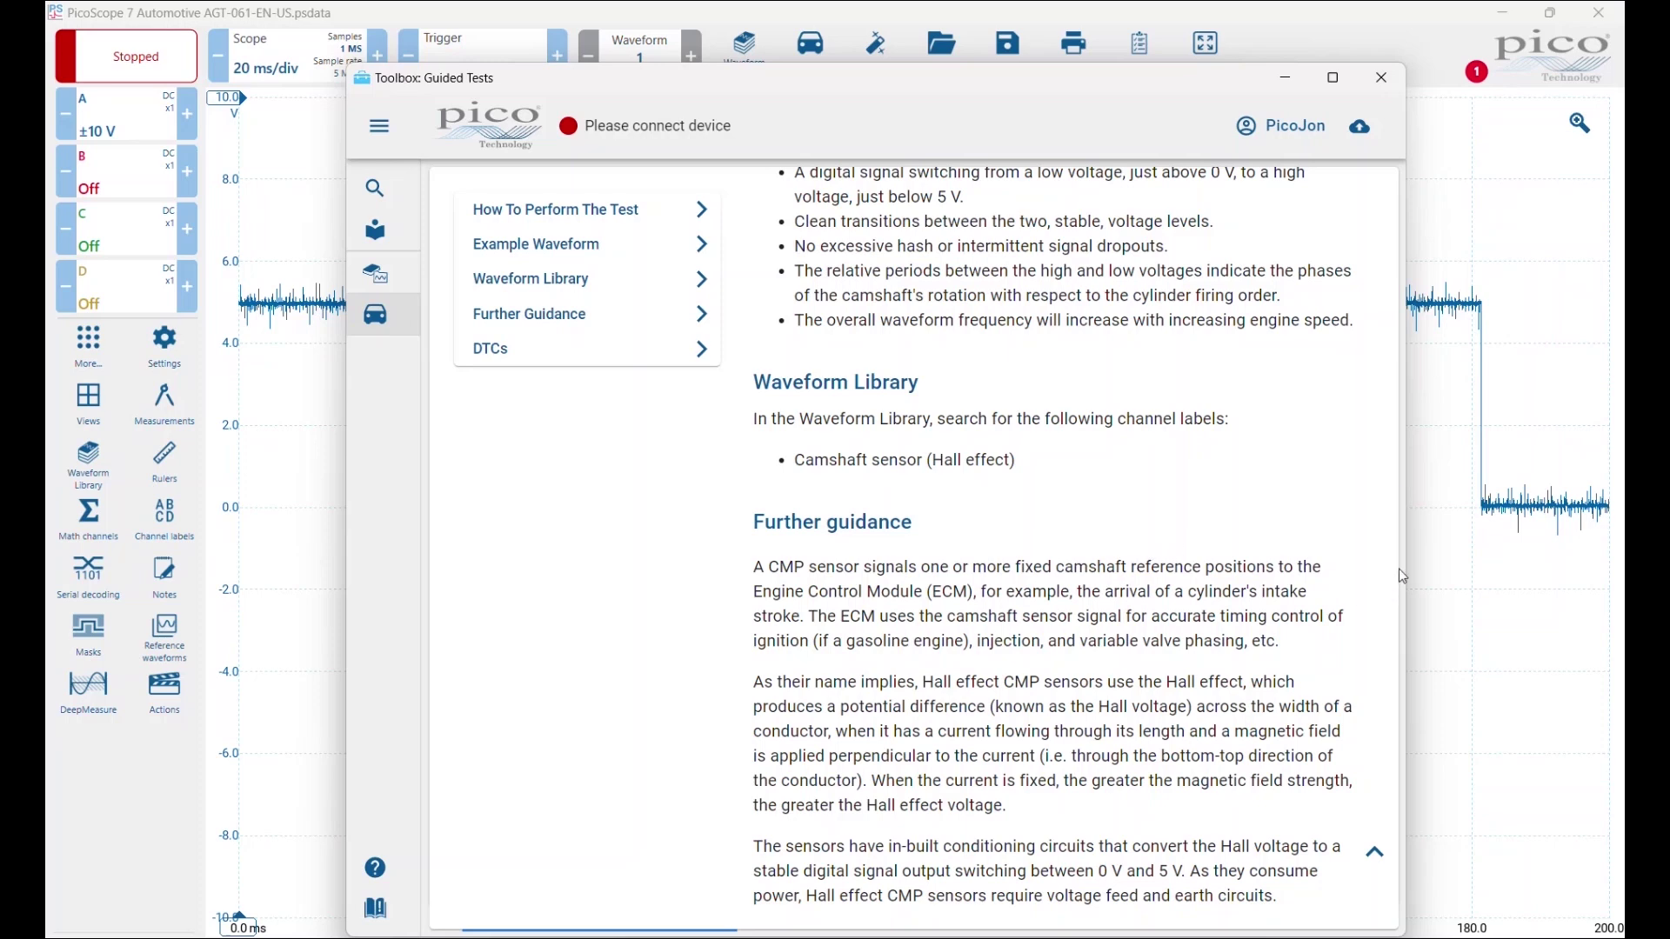
drag(1399, 570, 1401, 613)
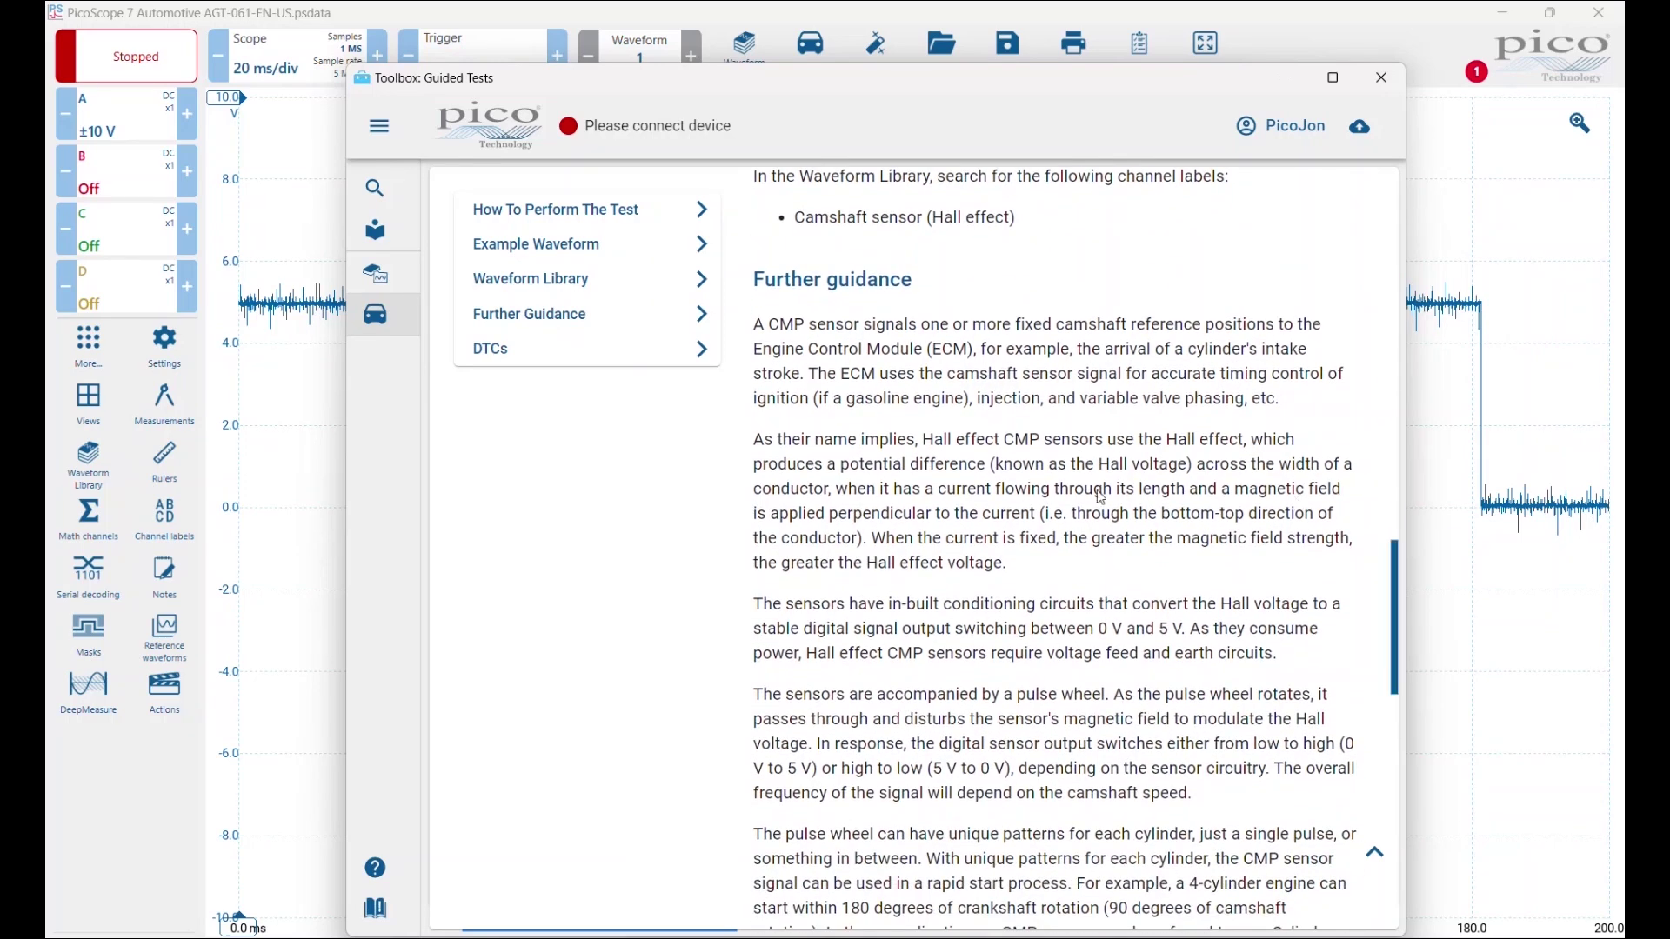
drag(1398, 633, 1398, 647)
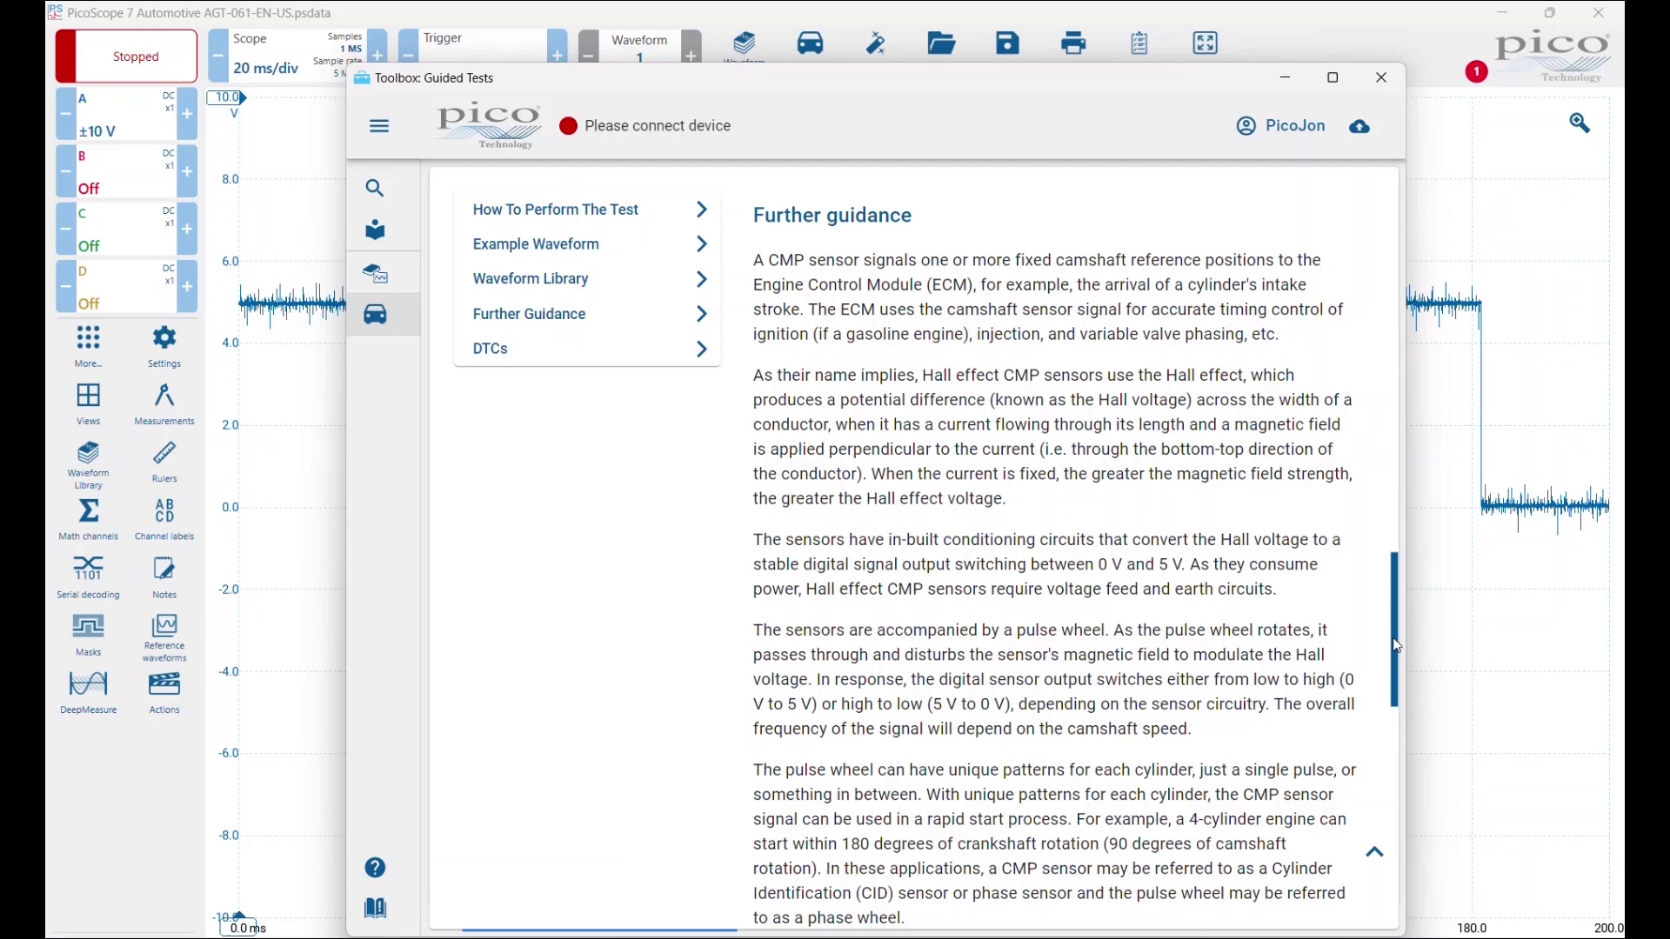
drag(1397, 646, 1408, 780)
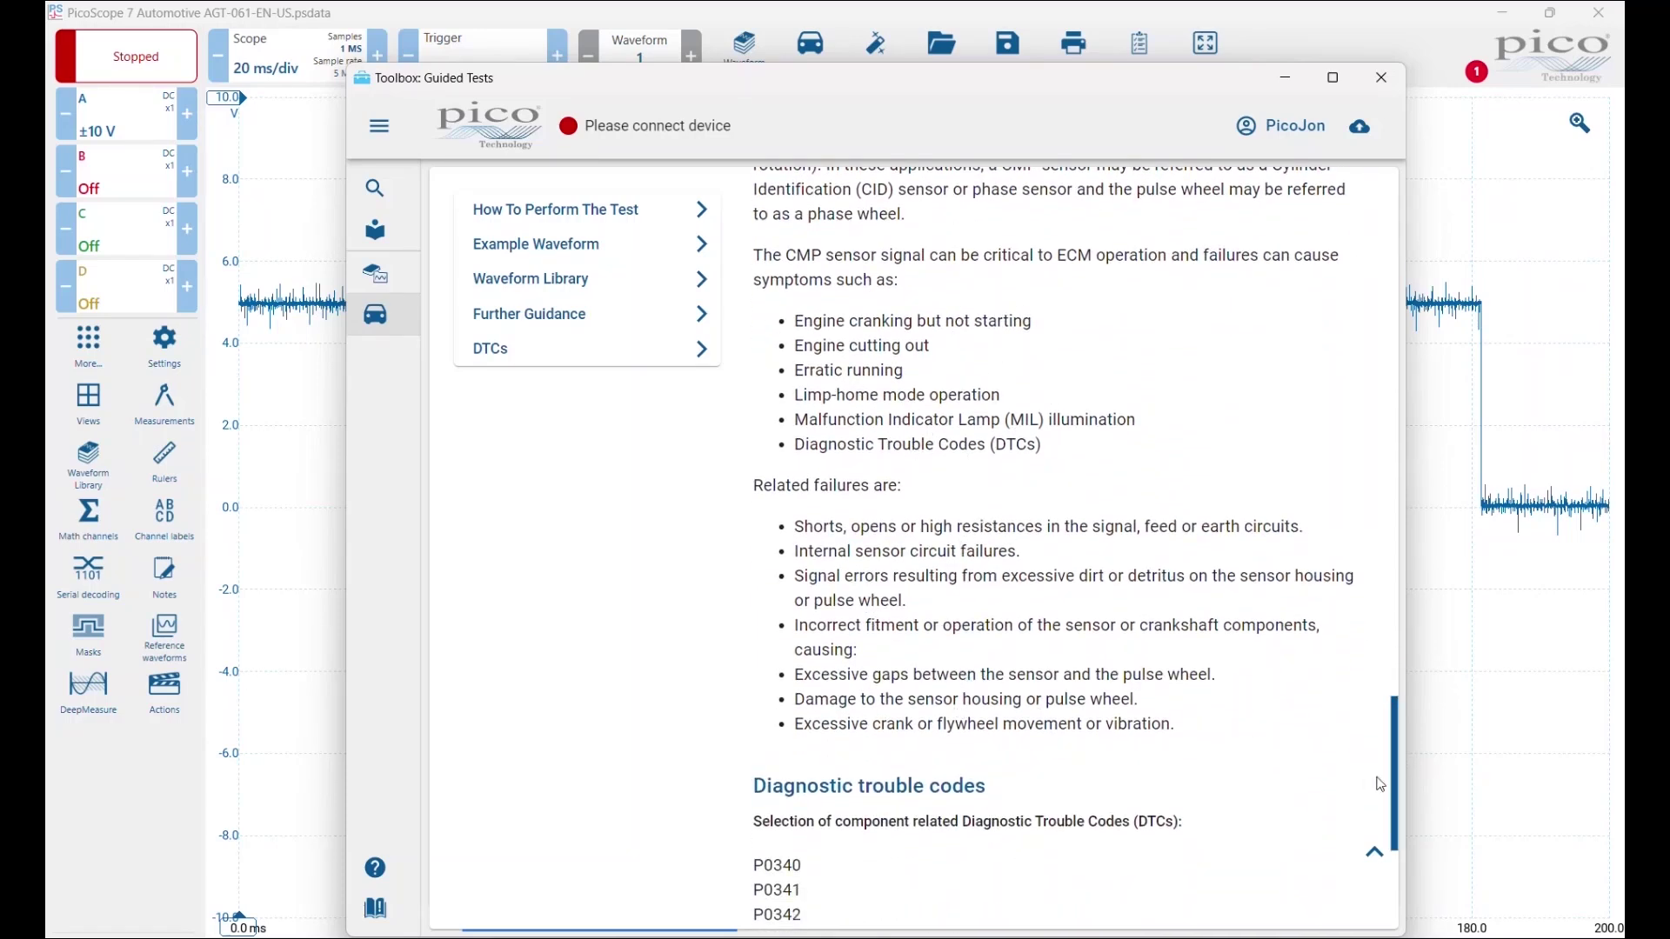
drag(1400, 776, 1416, 837)
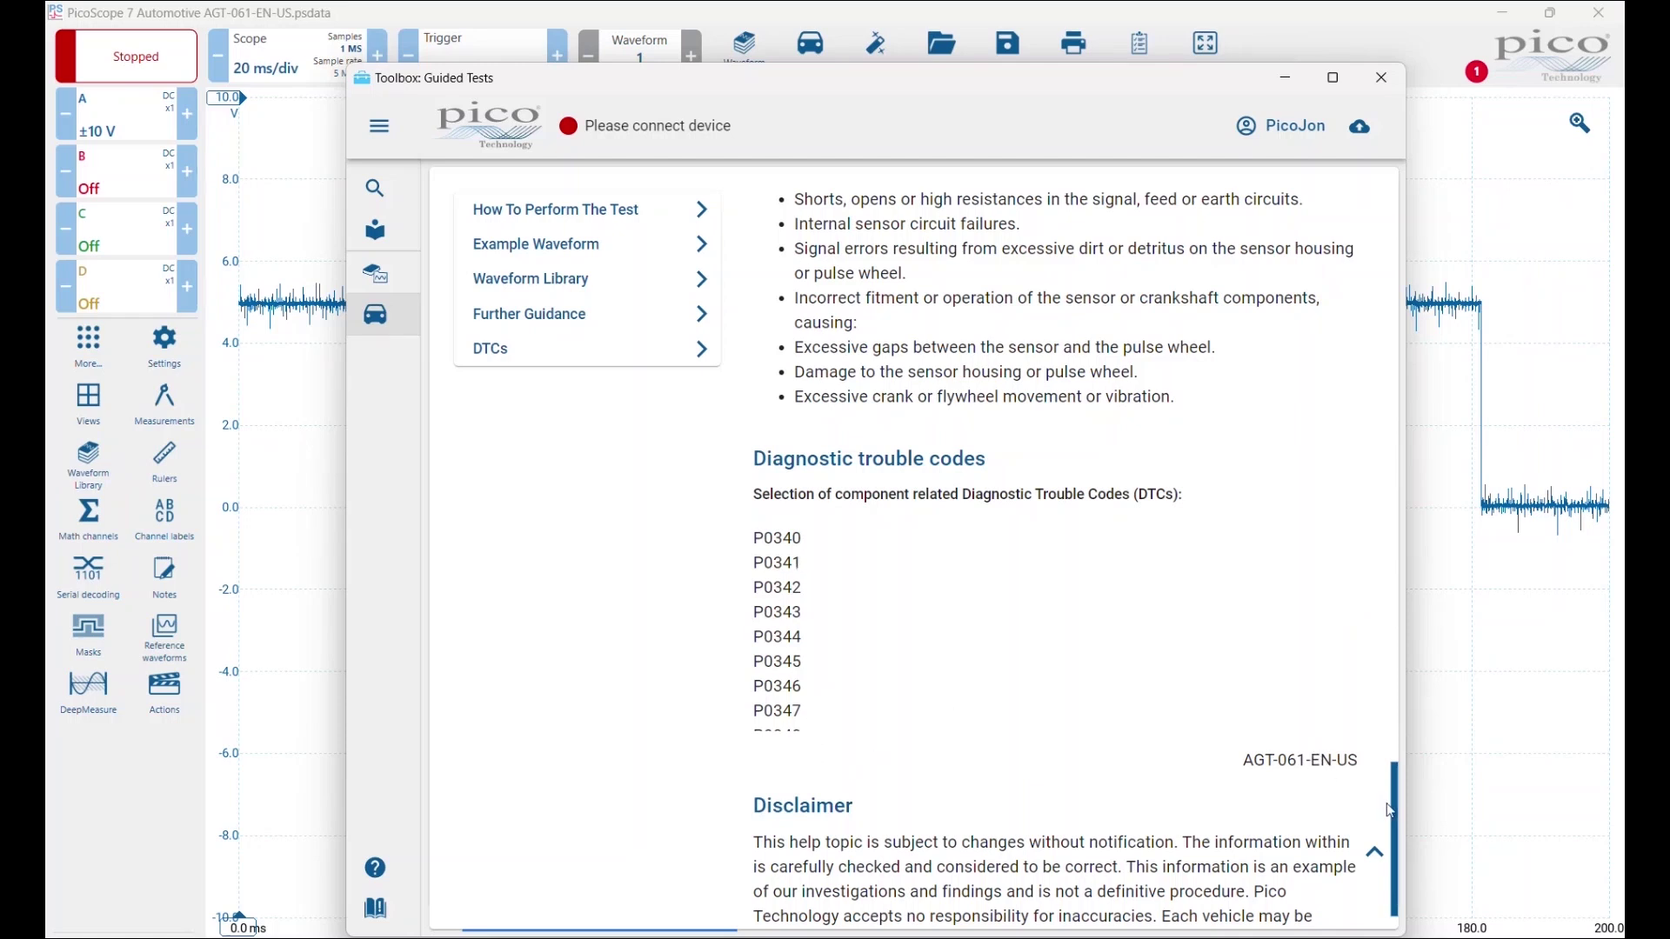
drag(1400, 821, 1395, 196)
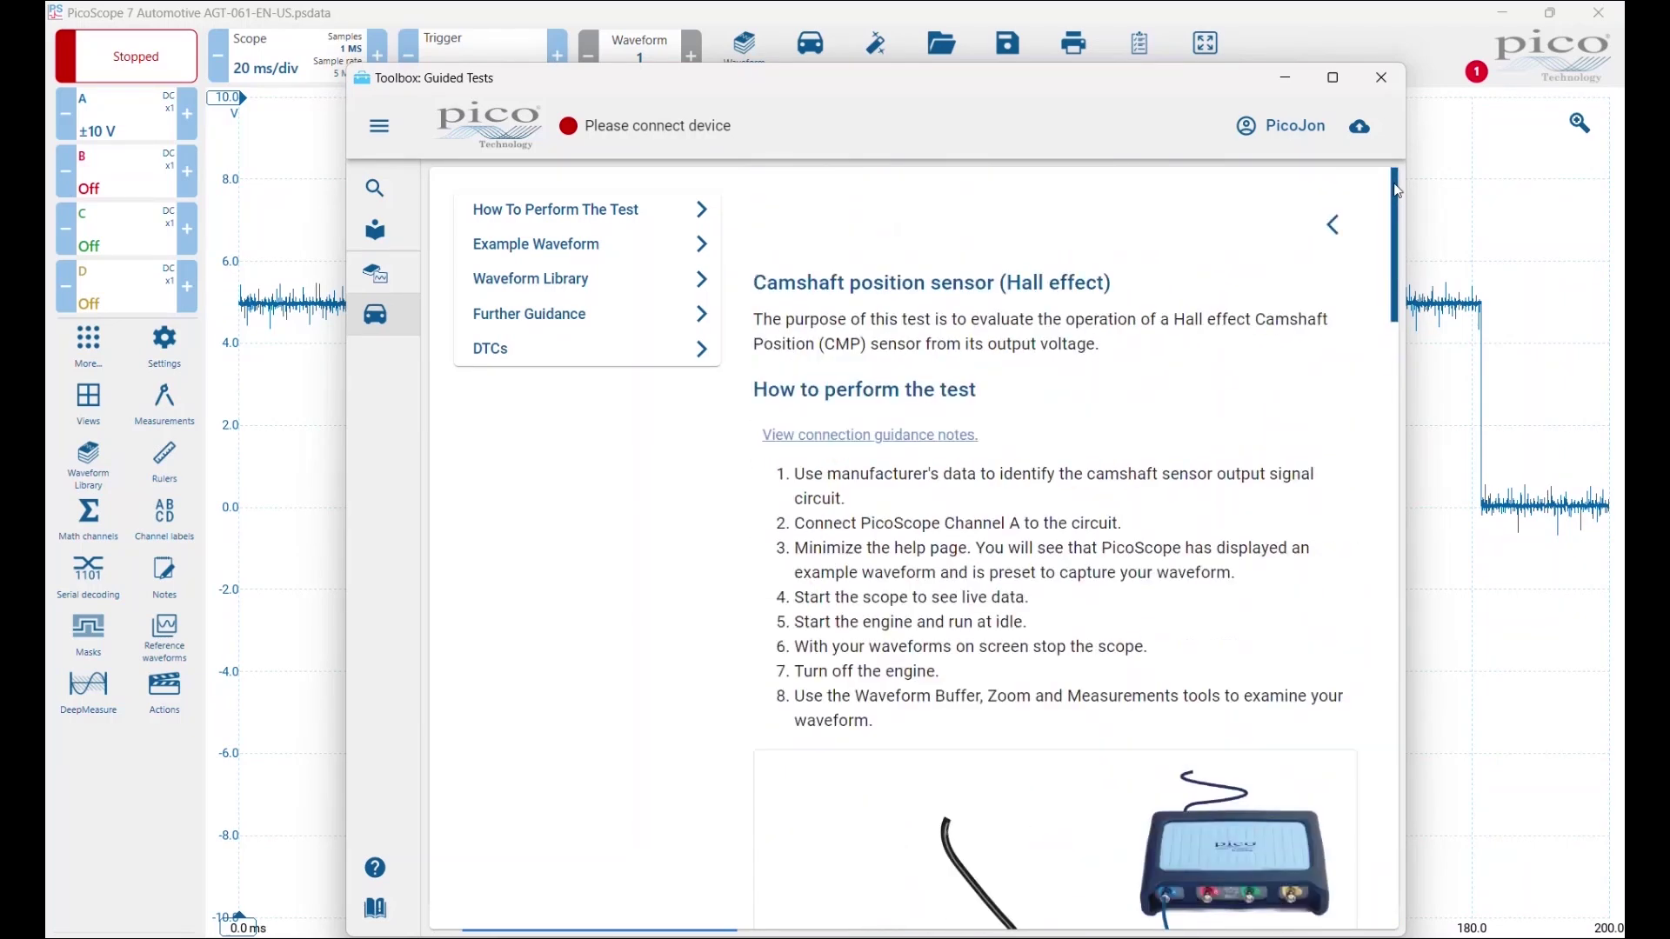
Step: Return from the camshaft guide to the test categories, close the guided tests window and start live capture
click(1333, 224)
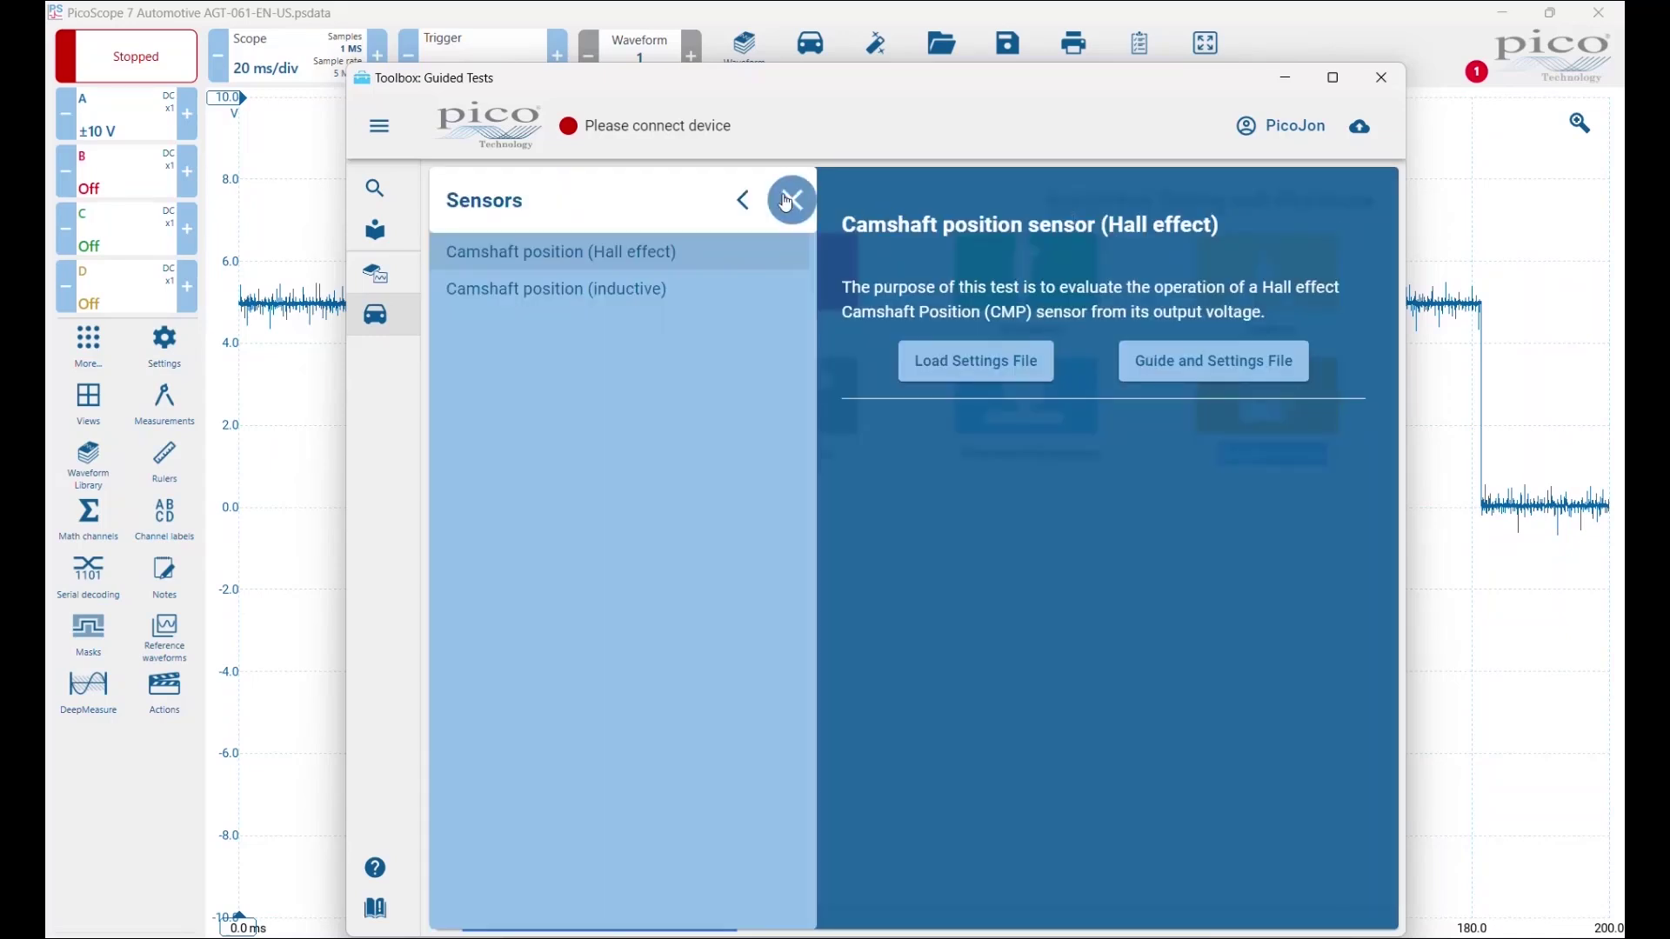
click(742, 200)
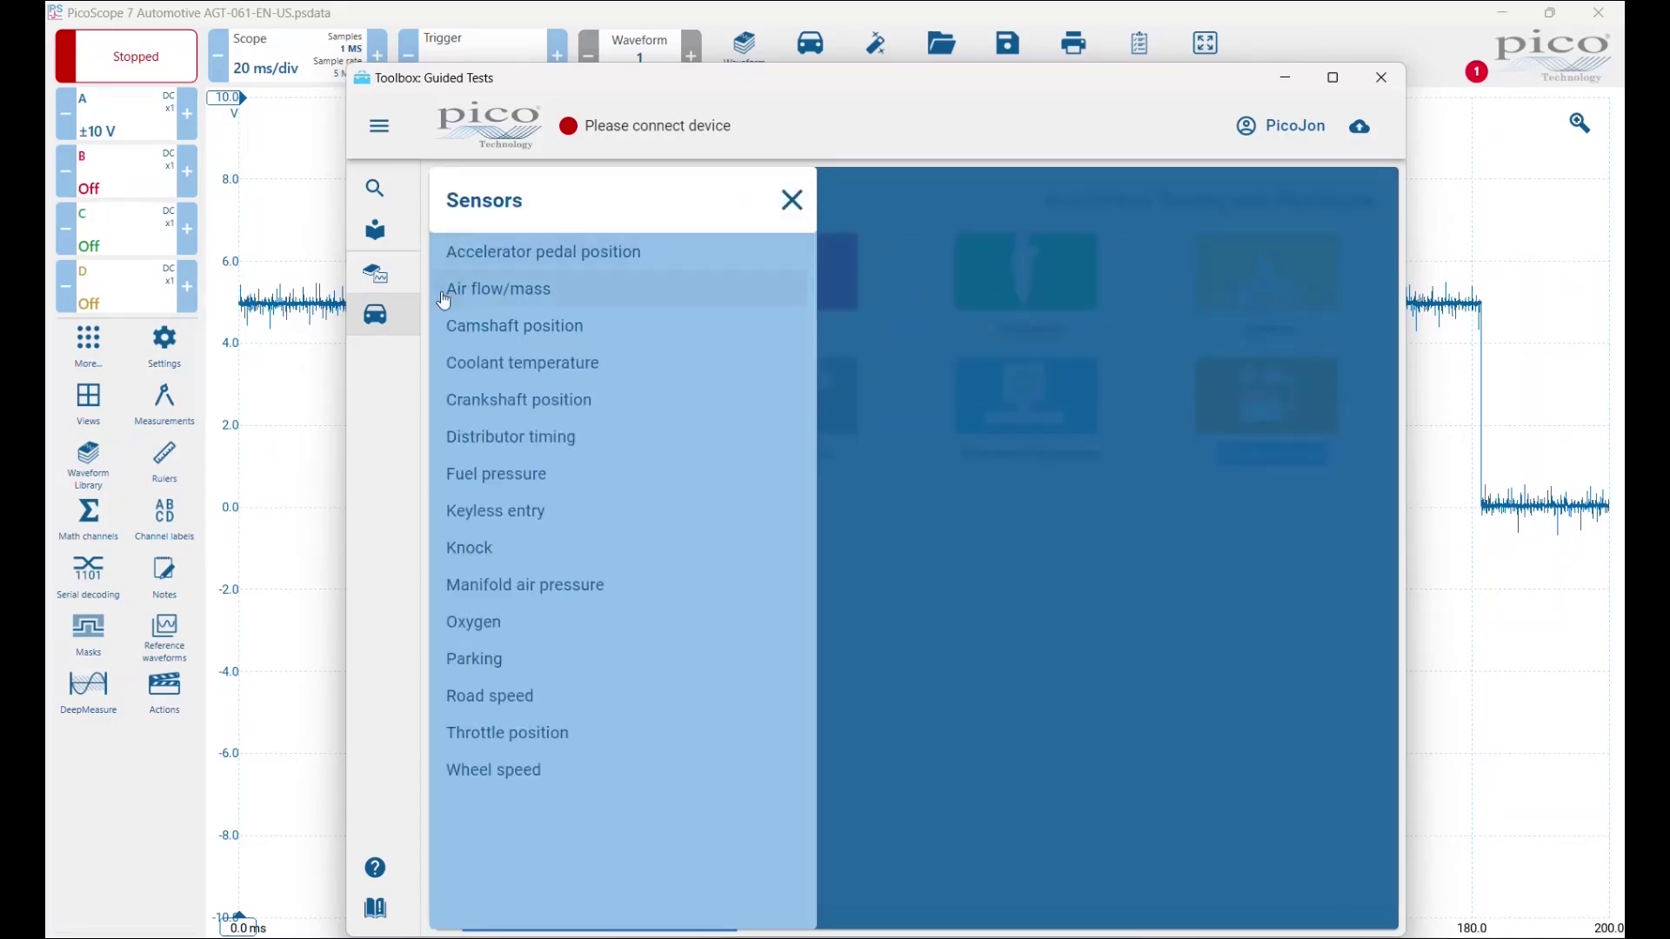
click(793, 200)
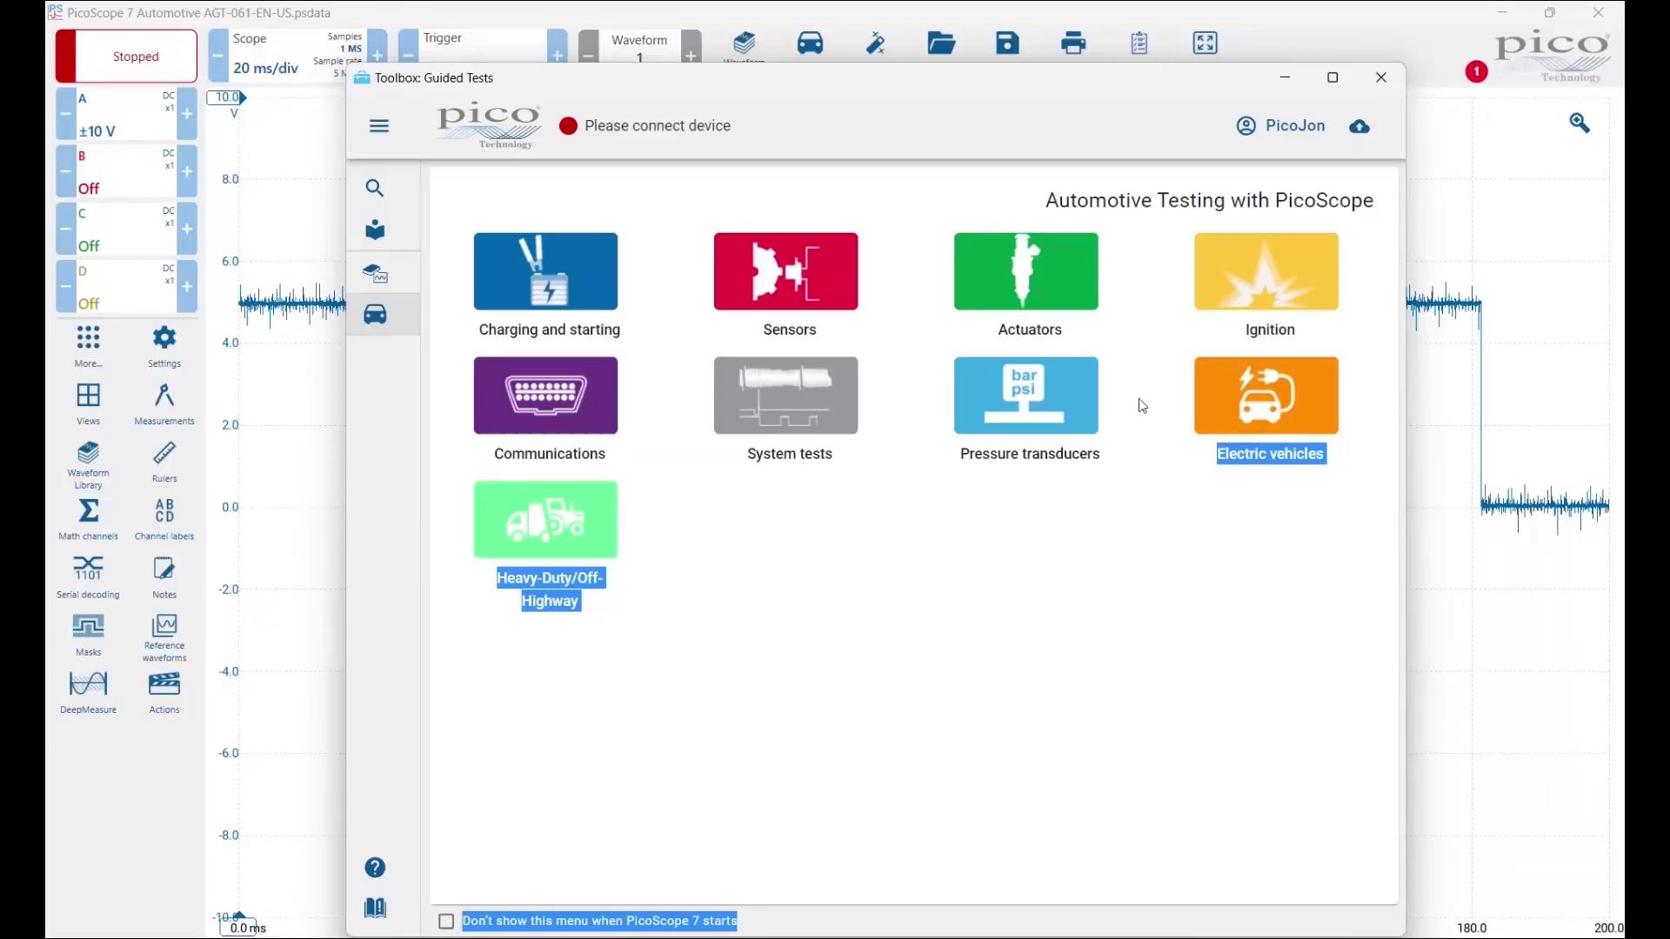
click(1382, 84)
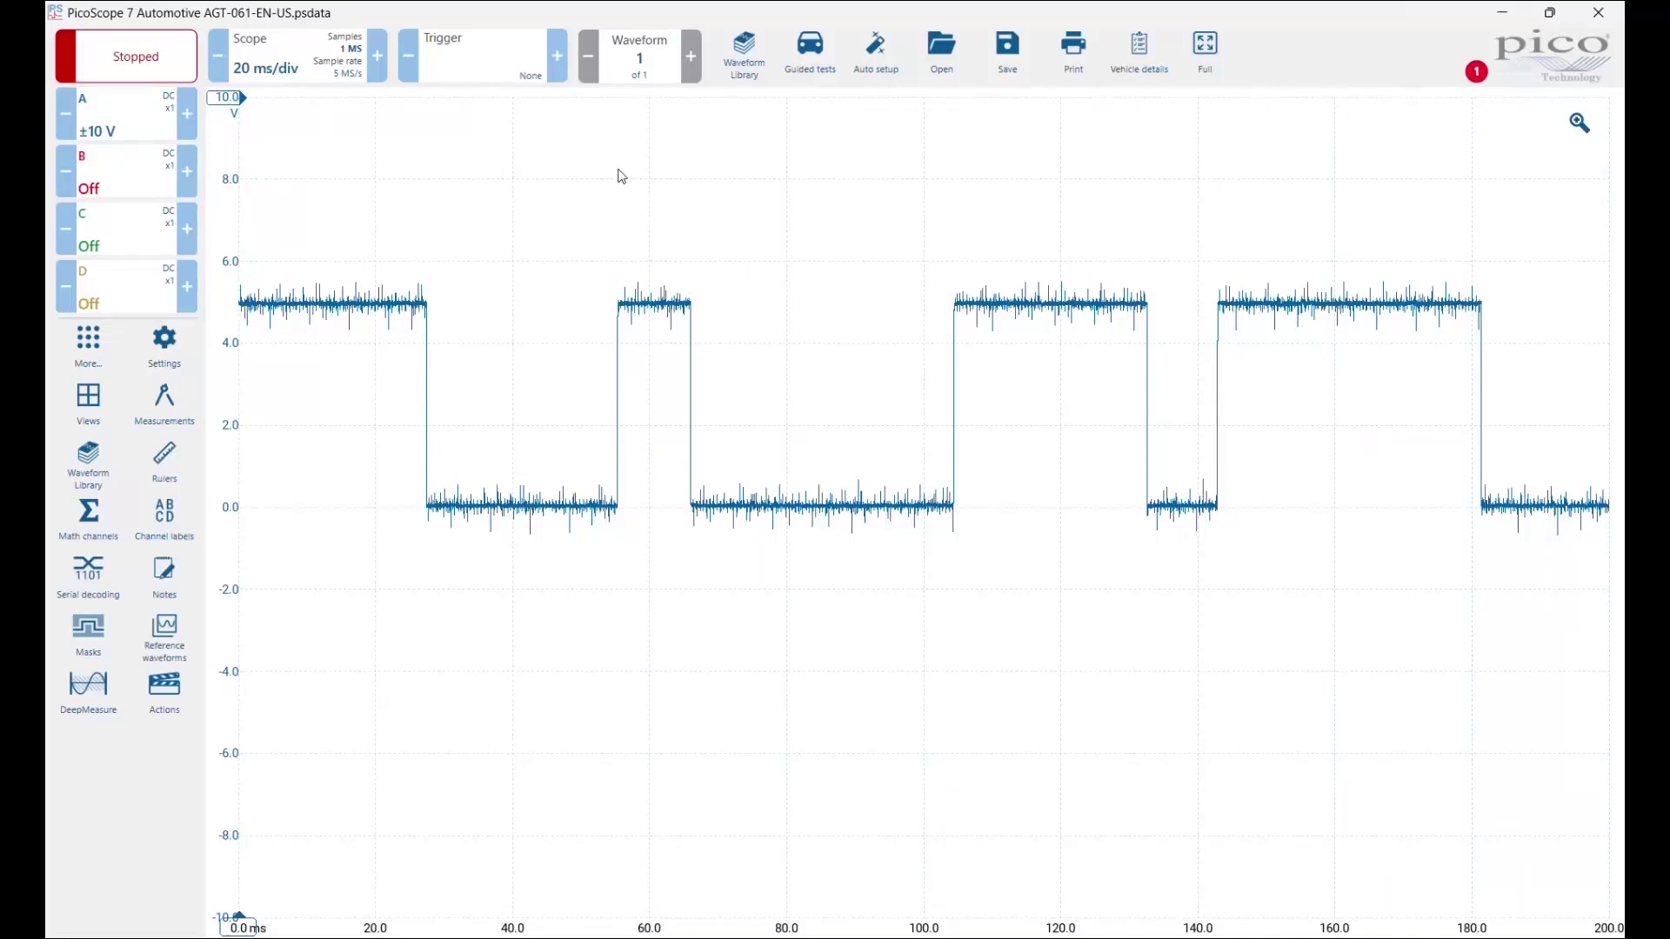
click(157, 68)
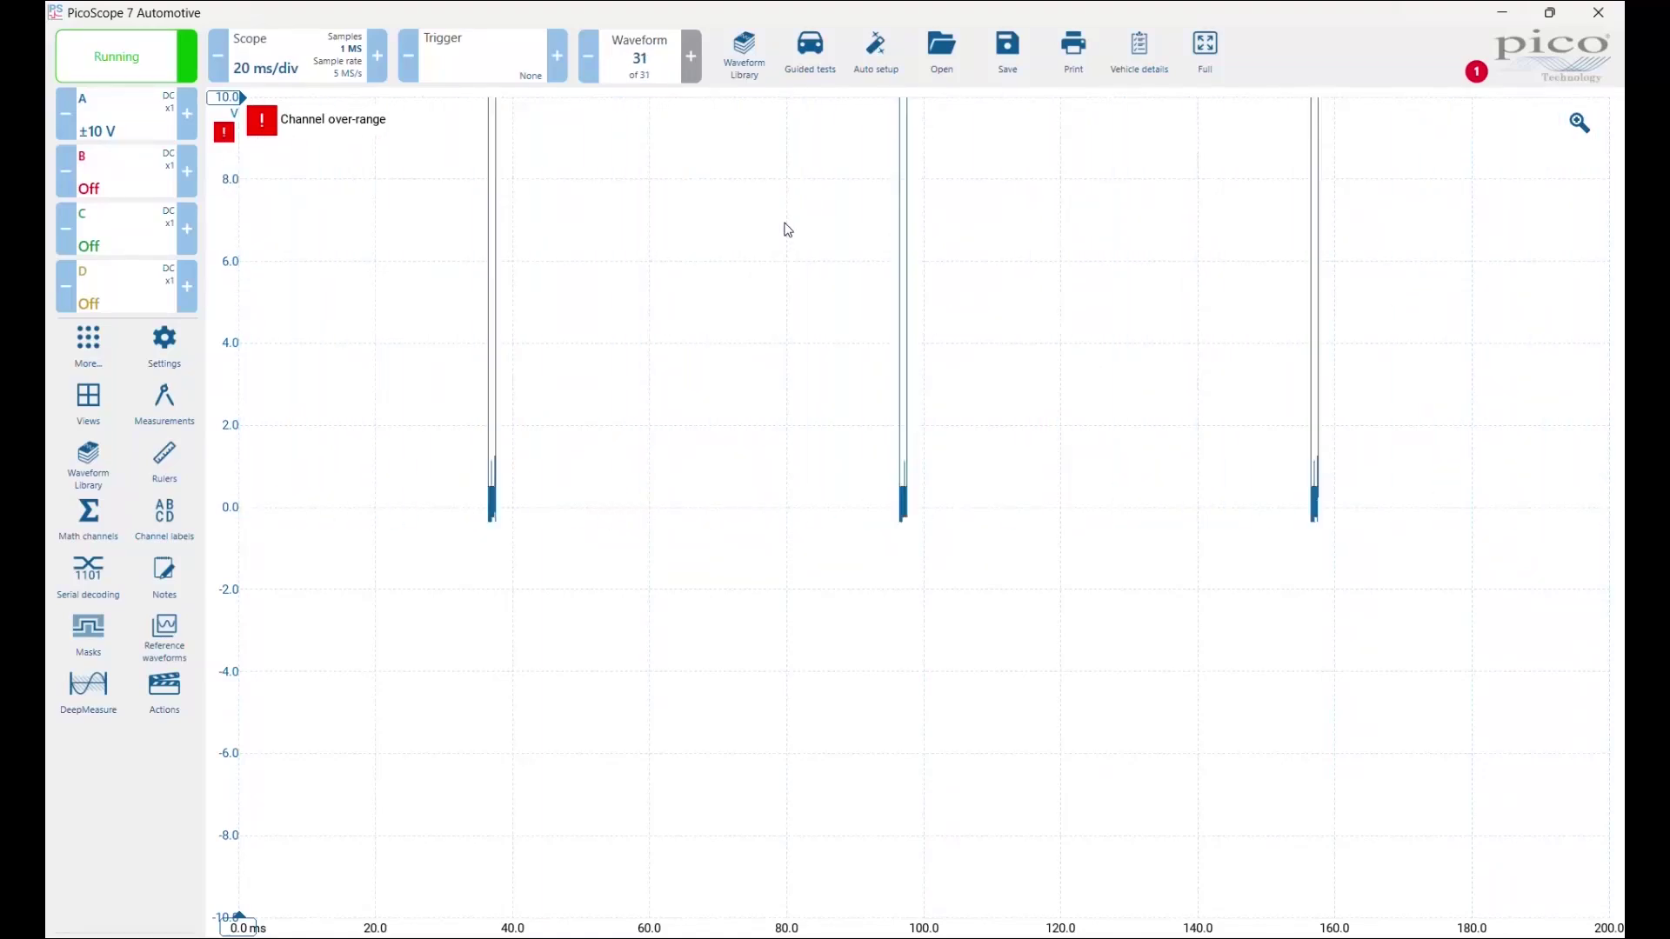
Step: Close PicoScope 7 Automotive and launch it again from the desktop
click(1597, 9)
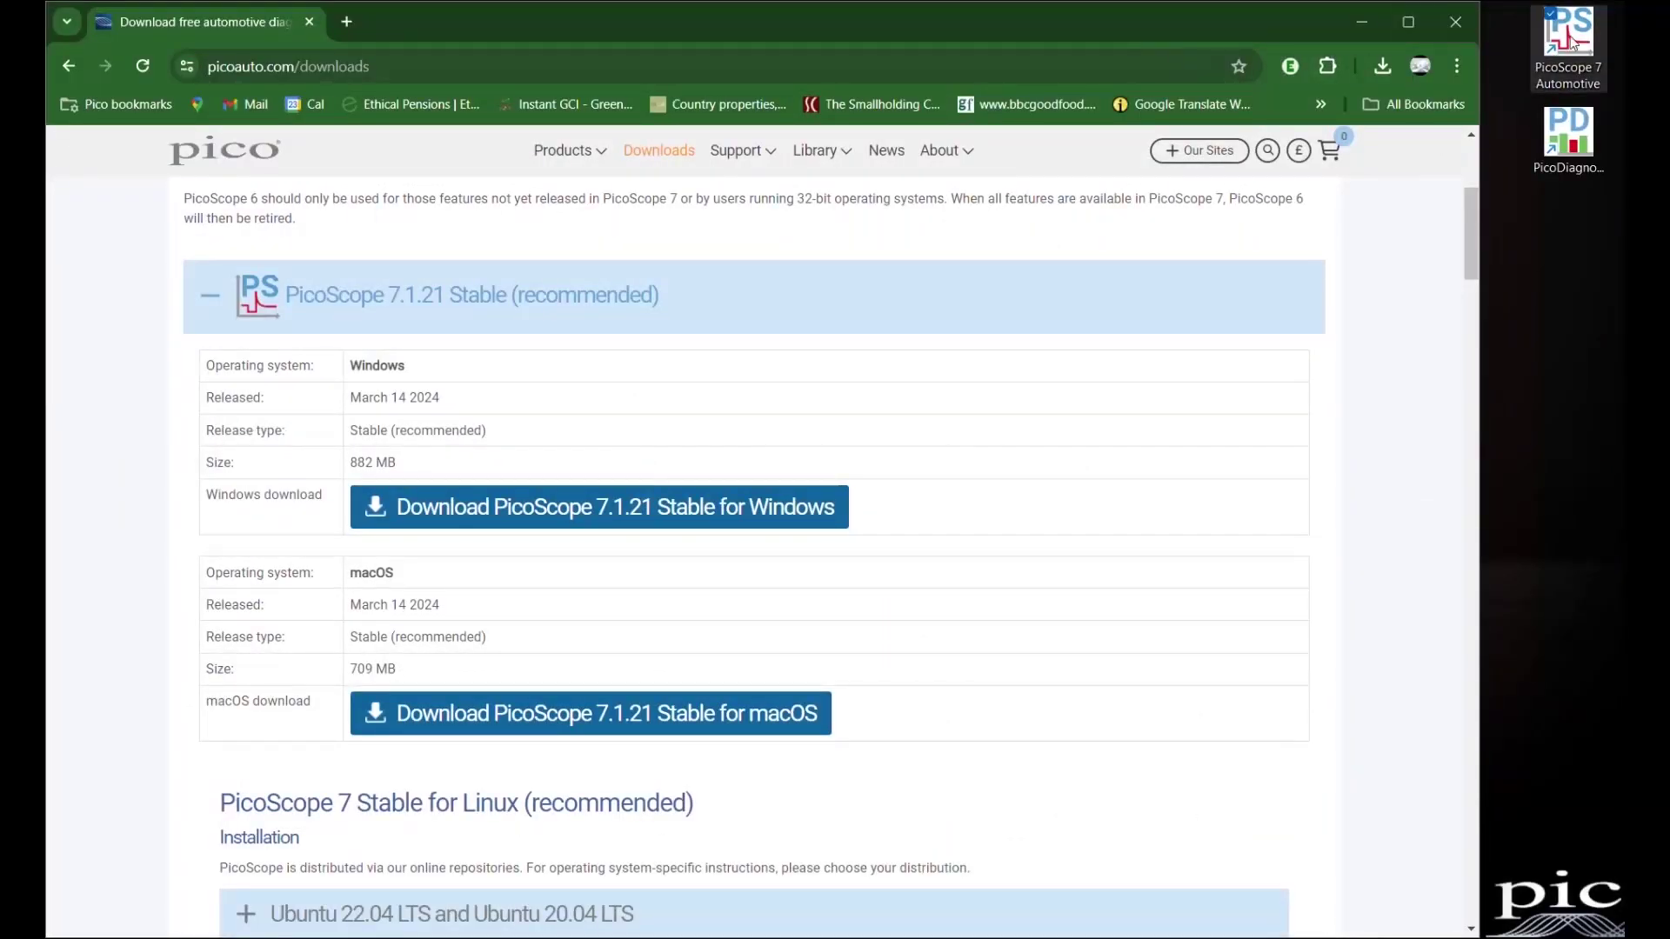
double_click(1576, 39)
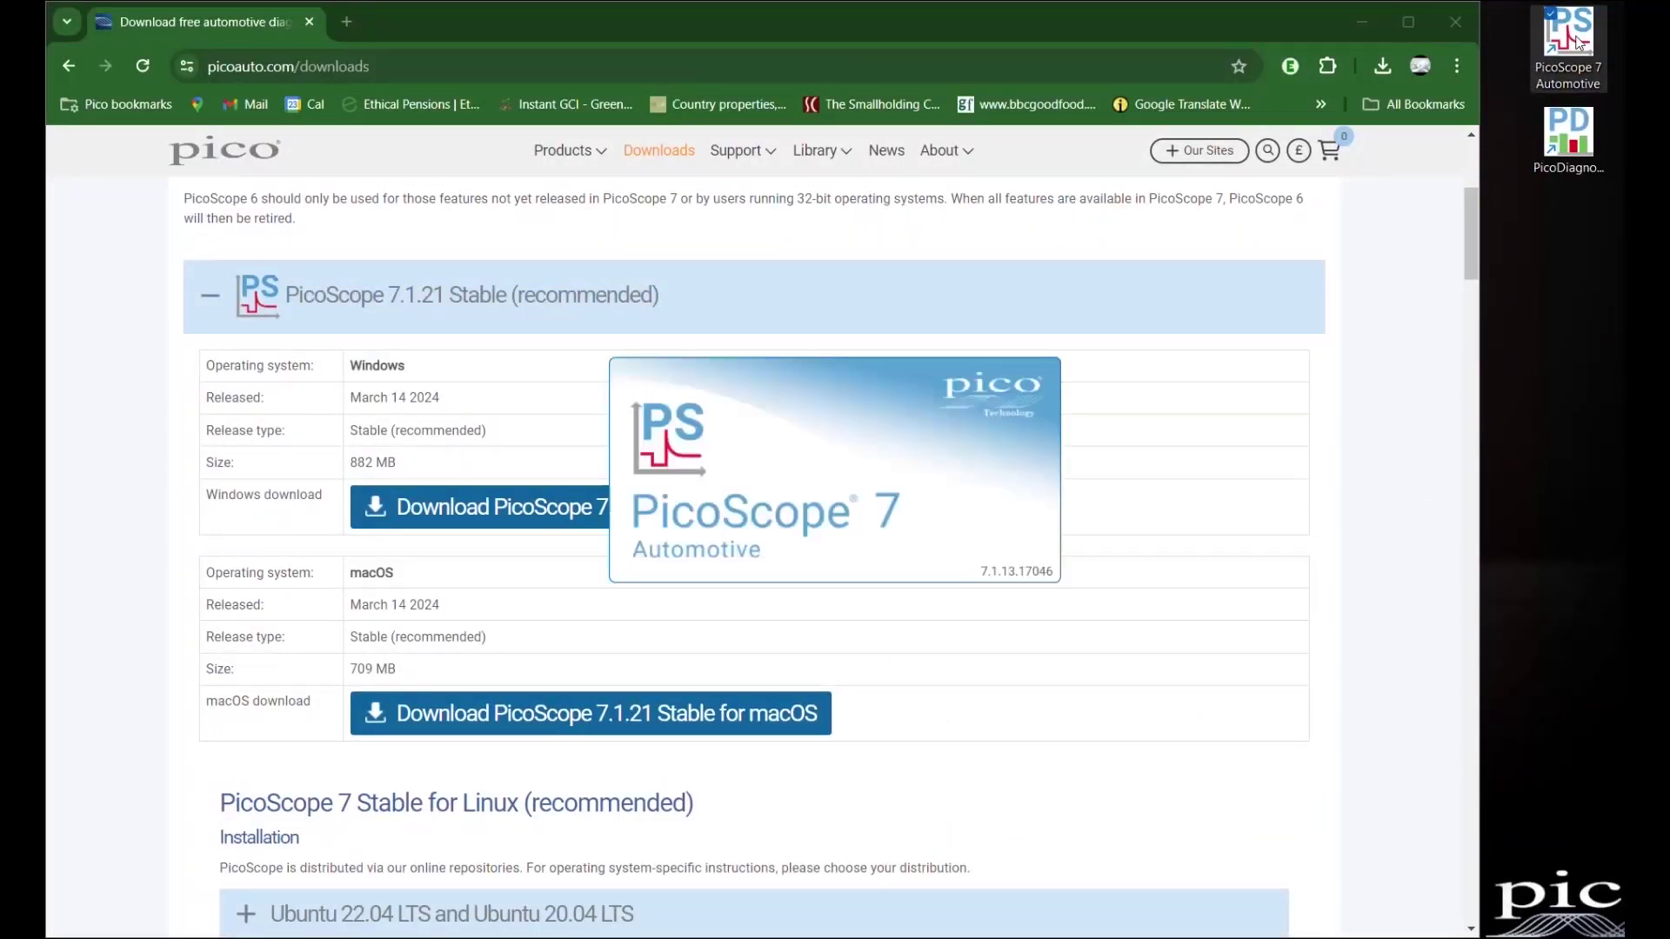